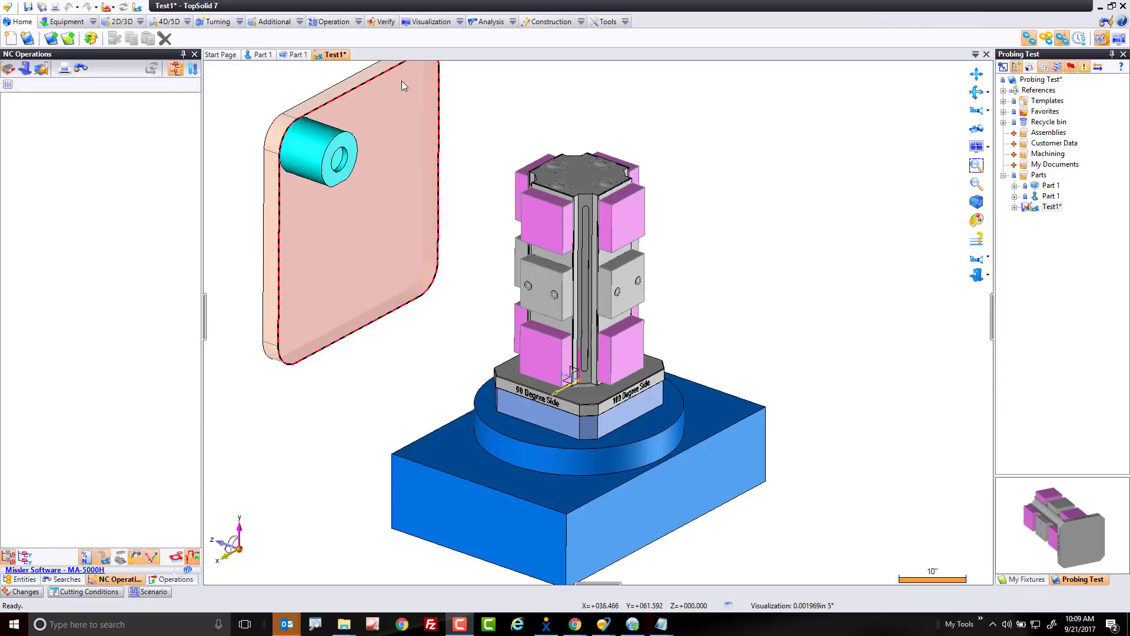
Inspect Part 1 and its stock box, then return to the Test1 fixture setup
left_click(261, 56)
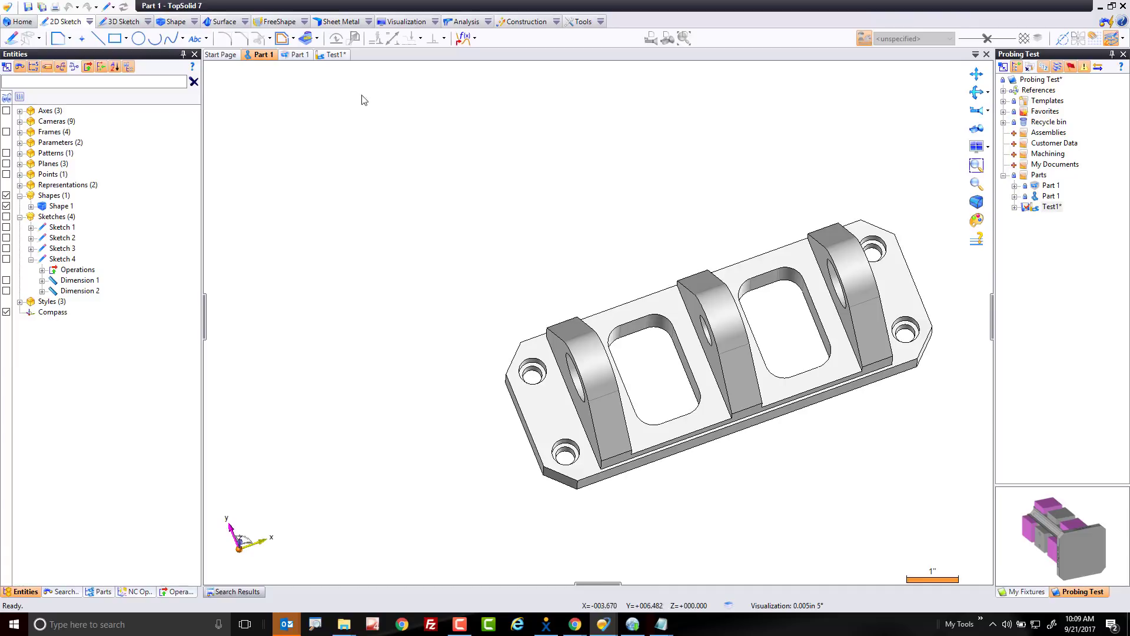
left_click(295, 54)
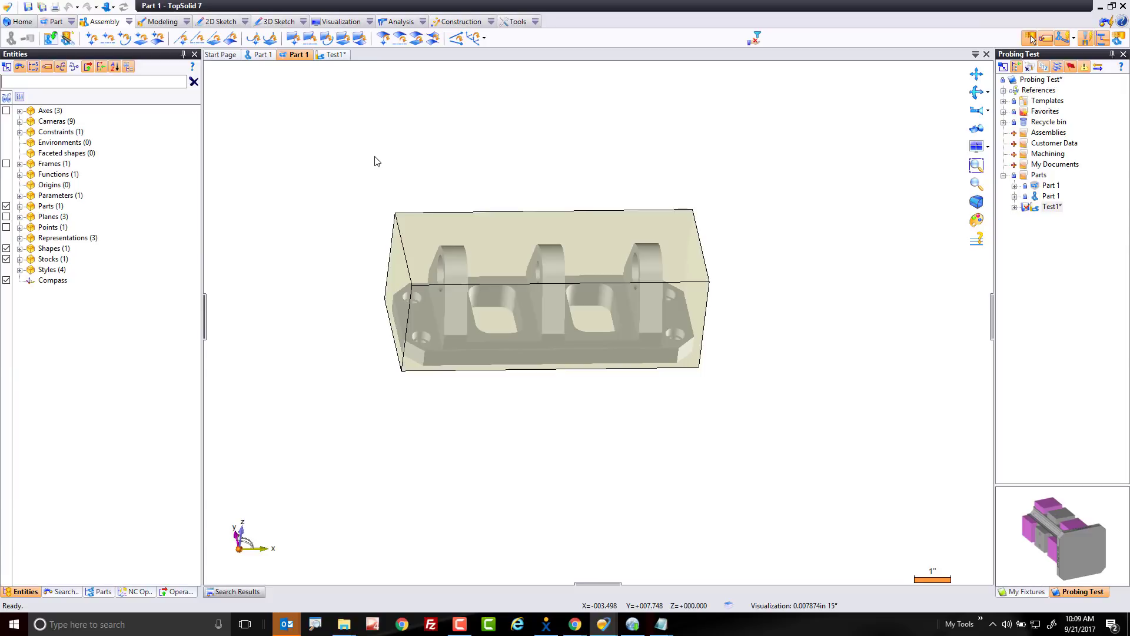
left_click(333, 55)
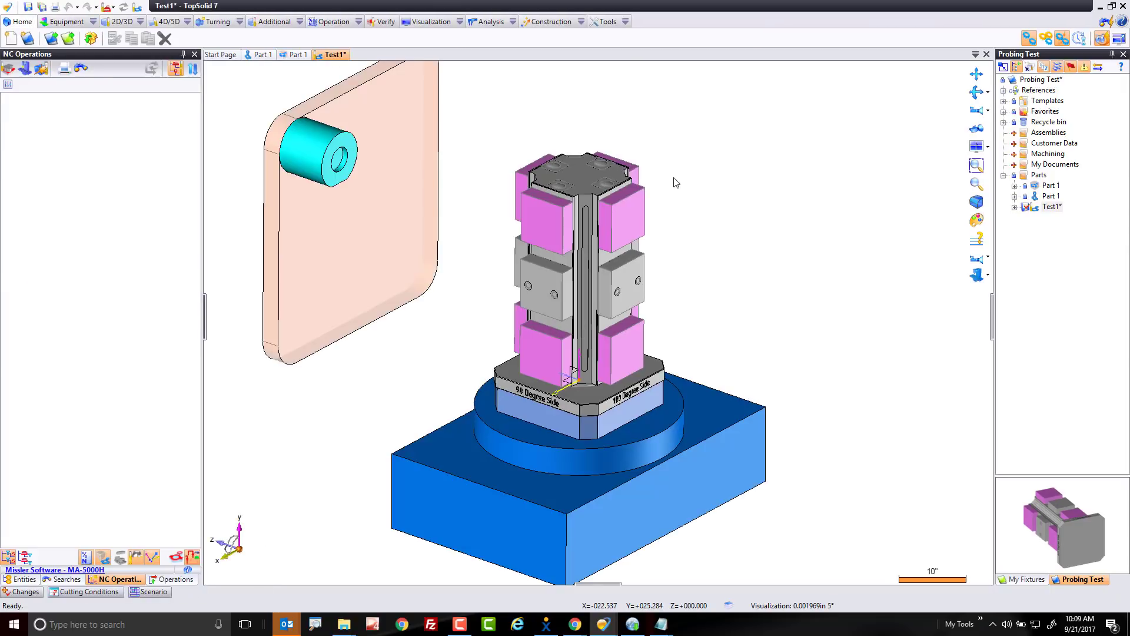
Add Part 1 to the Test1 fixture setup as a machinable part
left_click_drag(1050, 186, 802, 237)
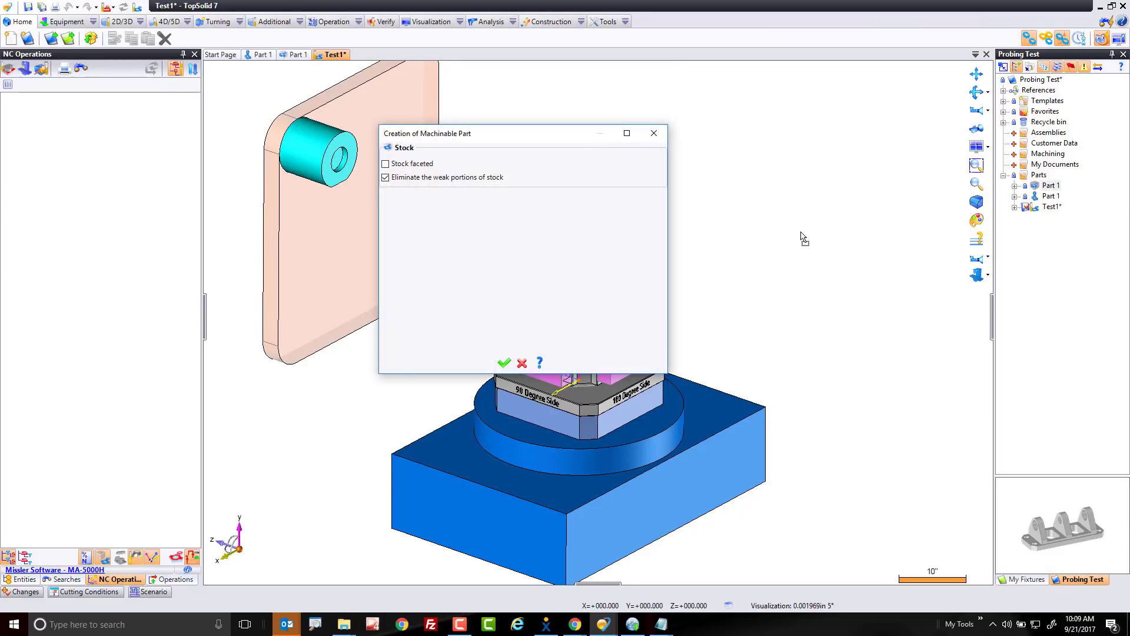
left_click(505, 363)
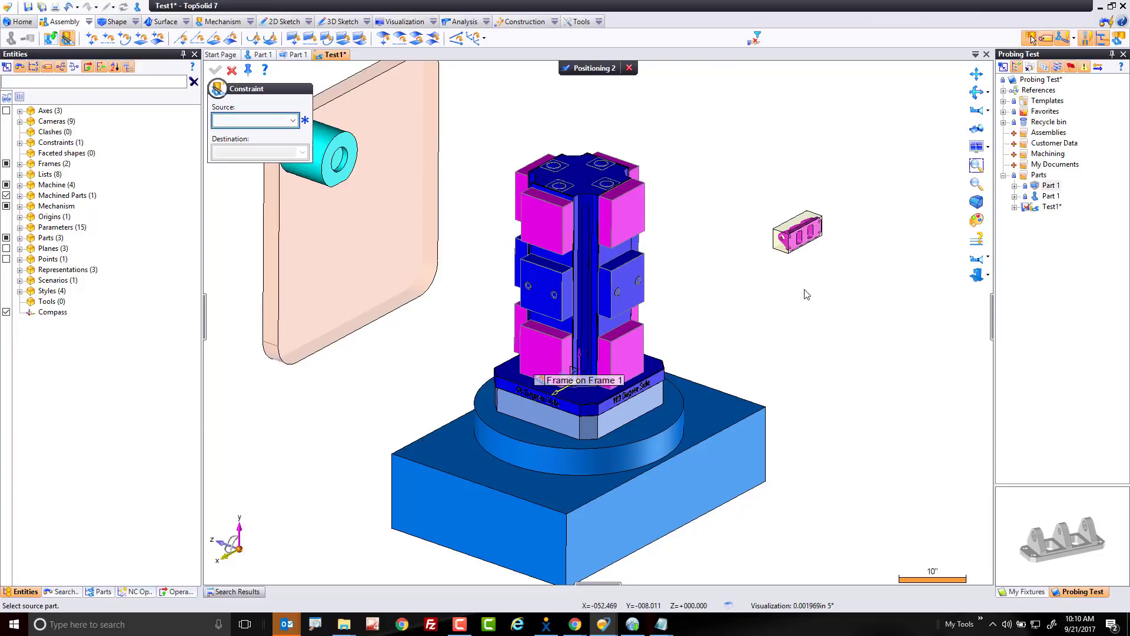
scroll(801, 218, "up", 5)
Seat the part's face onto the tombstone column face with a plane-on-plane constraint
left_click(802, 221)
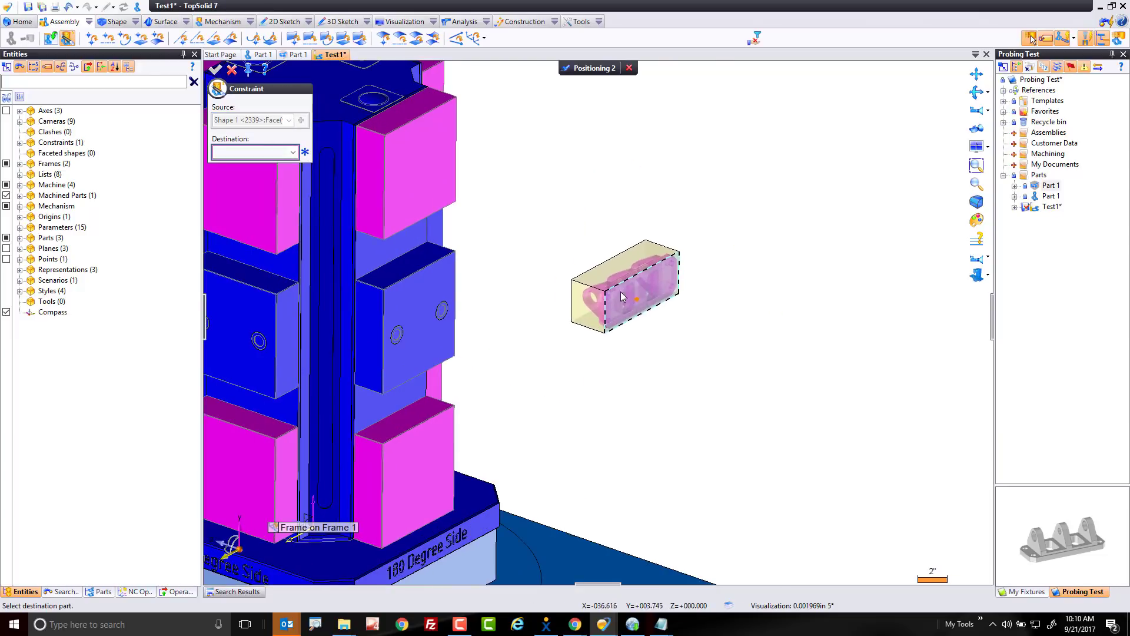
scroll(630, 259, "down", 5)
scroll(526, 455, "up", 3)
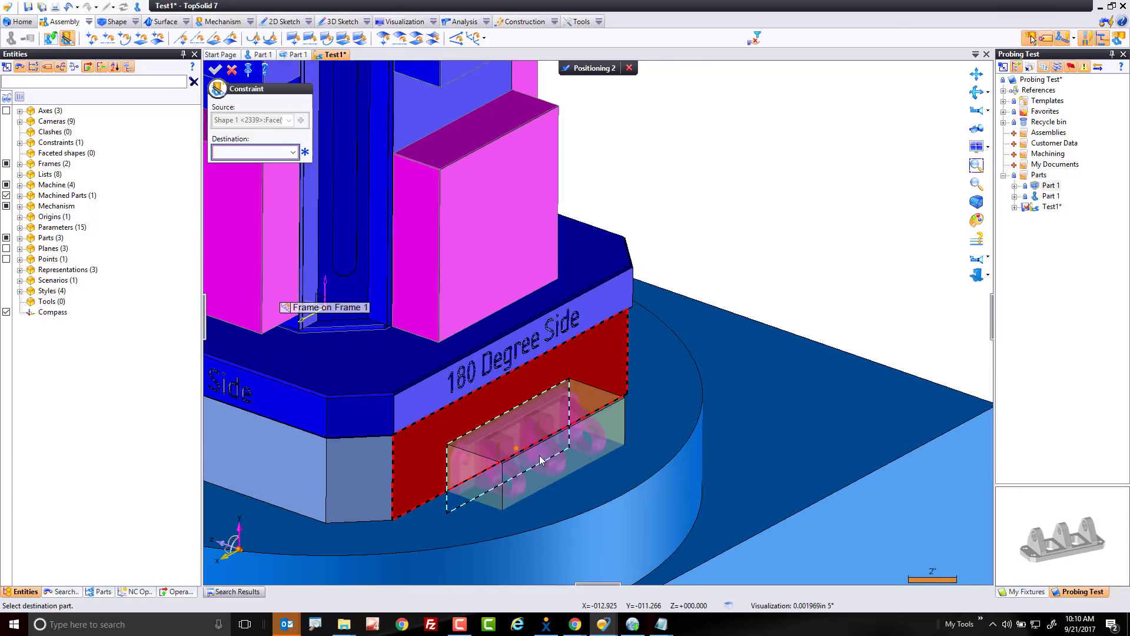
scroll(525, 459, "down", 3)
scroll(557, 295, "up", 4)
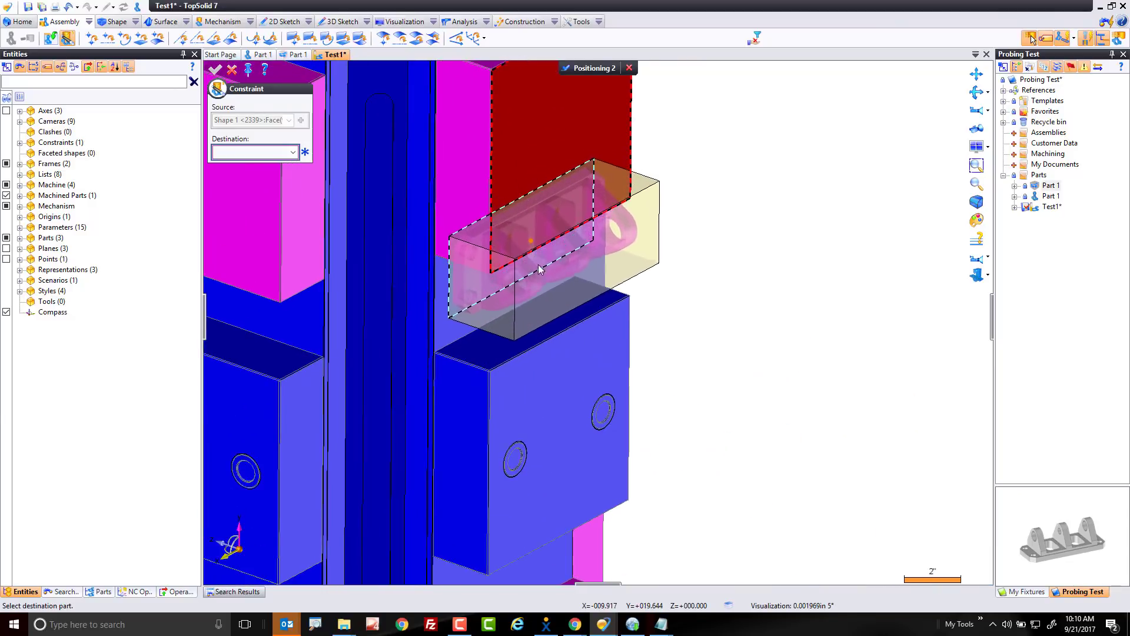
left_click(517, 288)
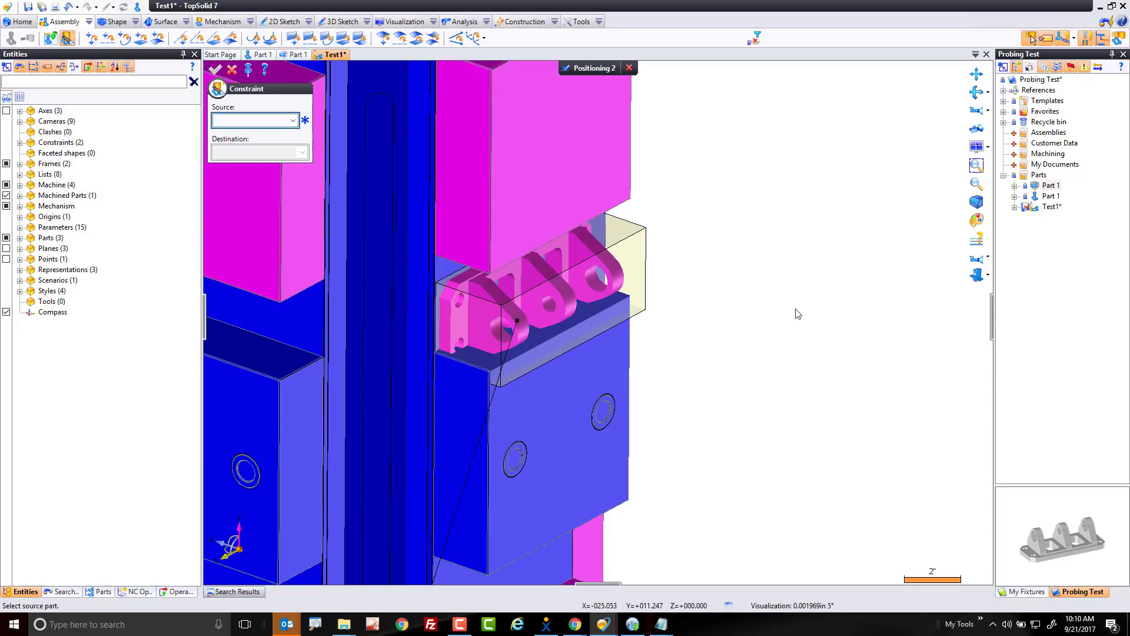
scroll(756, 232, "down", 4)
Move the Plane on Plane 1 label beside the part and change its offset from 1.5 to 2
left_click_drag(573, 493, 805, 236)
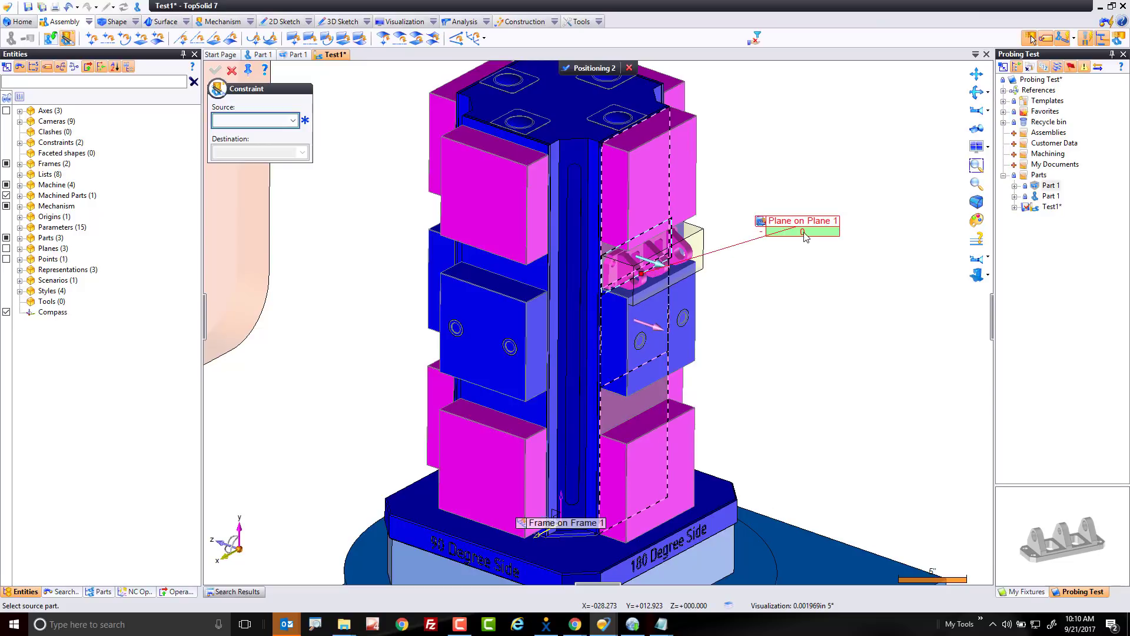
left_click(802, 231)
type("1.5")
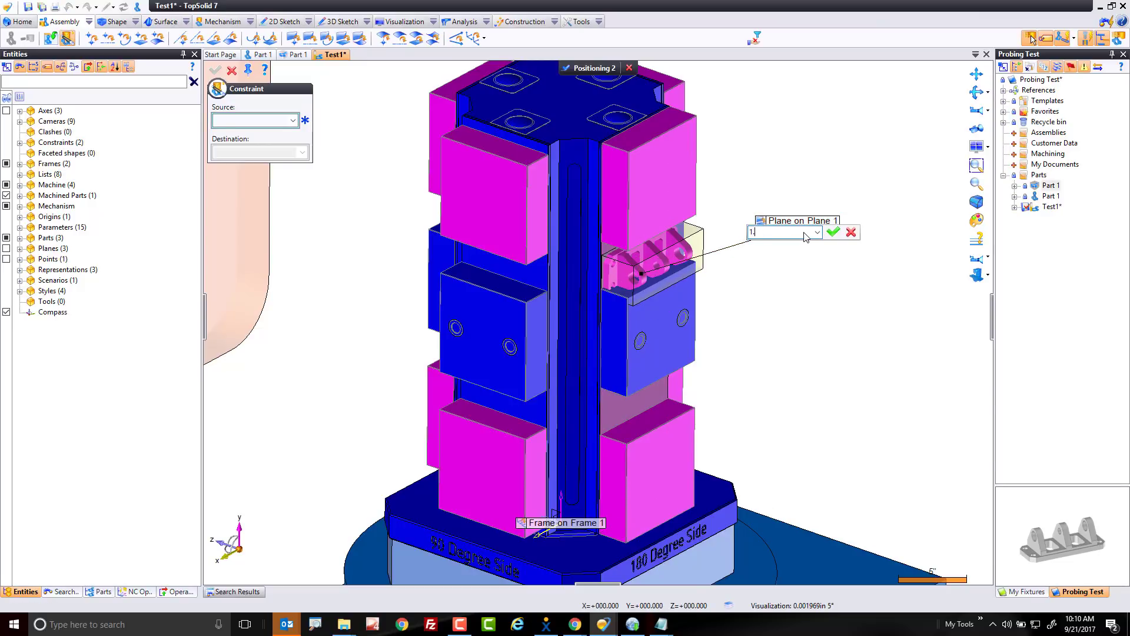
key("Return")
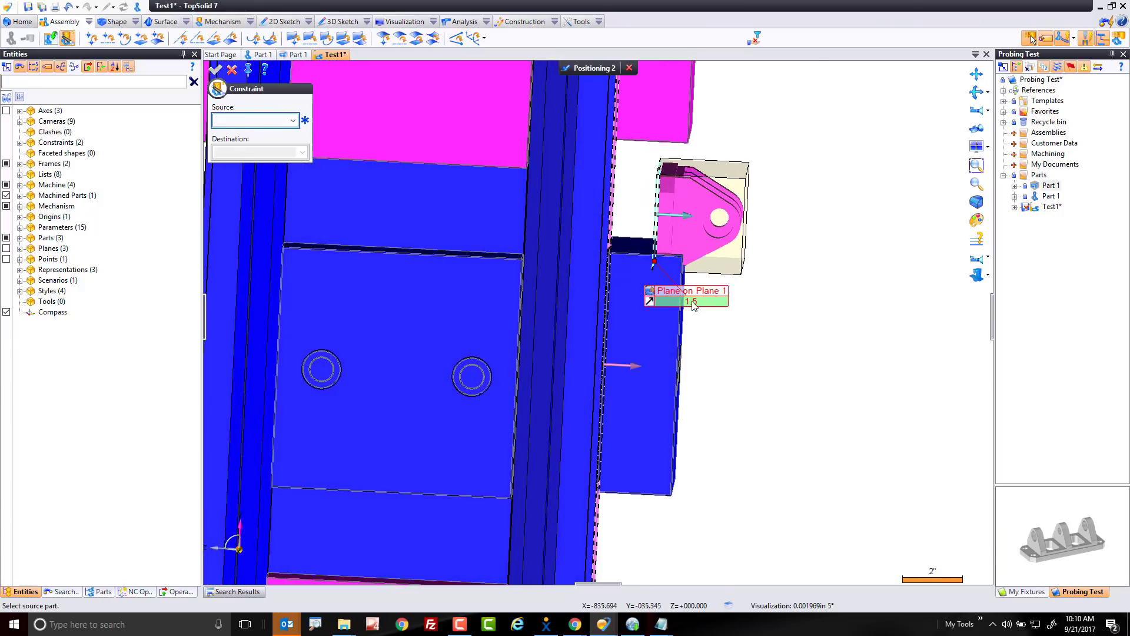
double_click(777, 291)
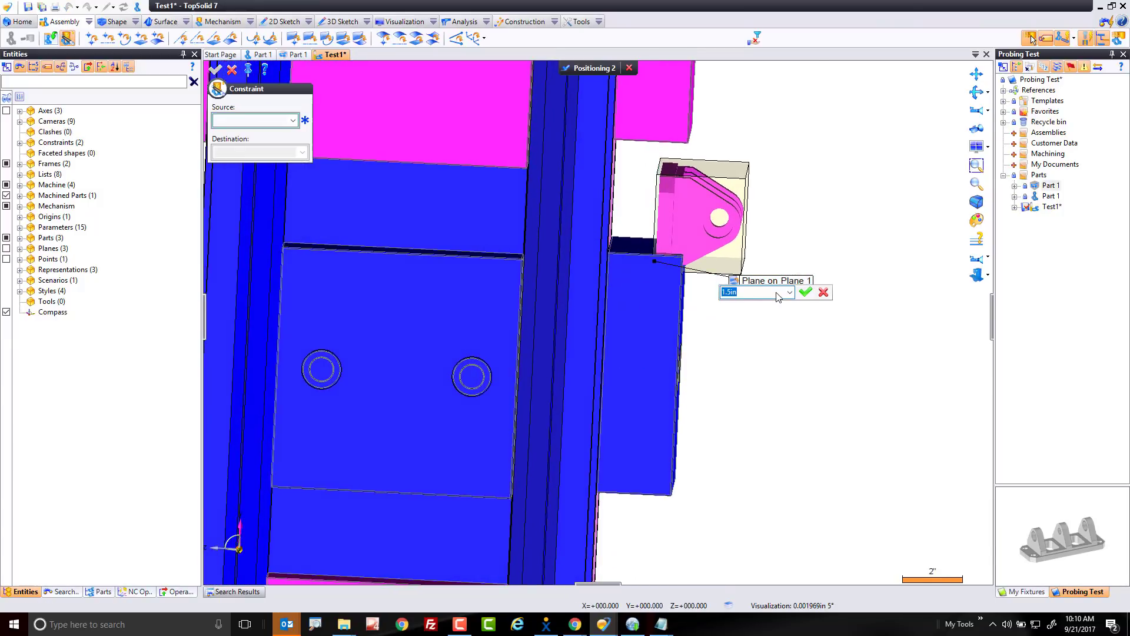
type("2")
key("Return")
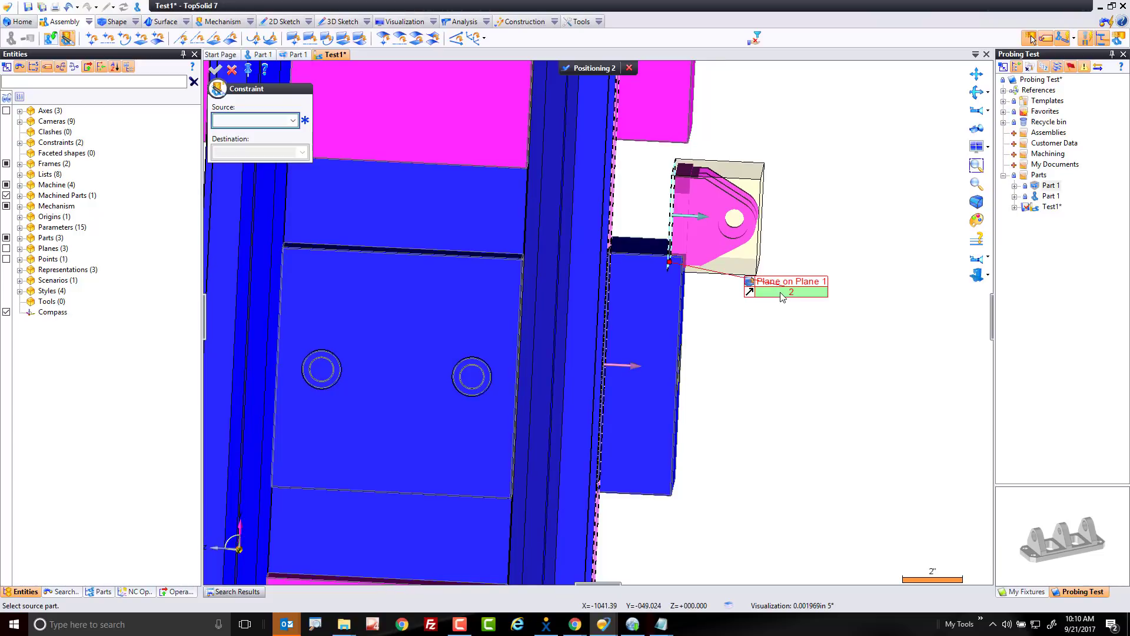
scroll(782, 297, "down", 3)
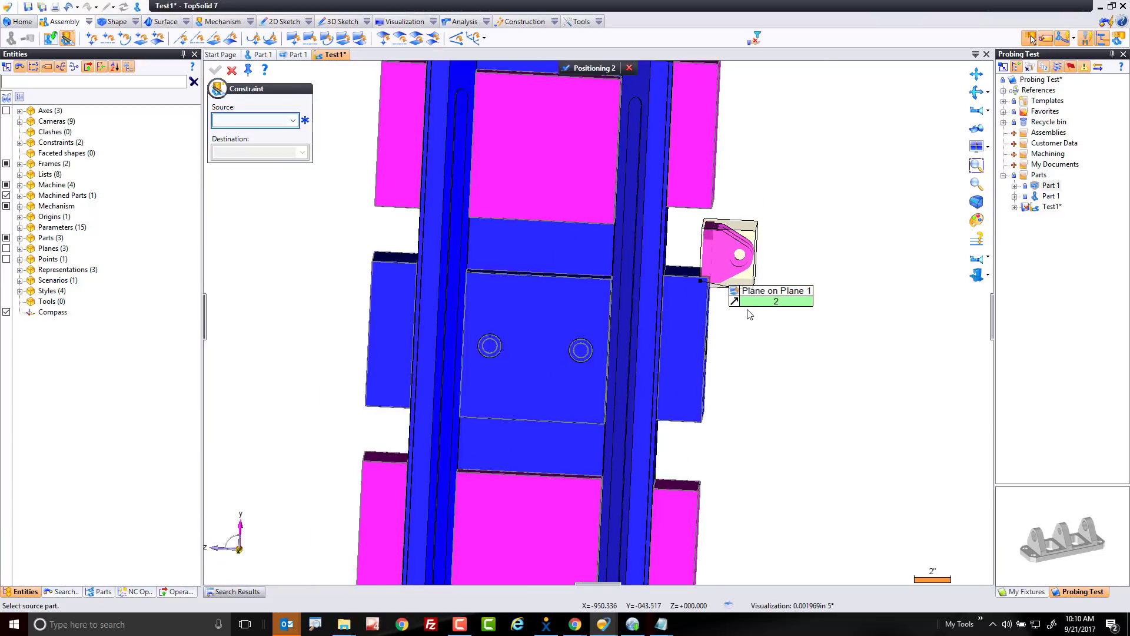
Constrain the bracket's bottom face onto the blue fixture face
middle_click_drag(787, 315, 700, 351)
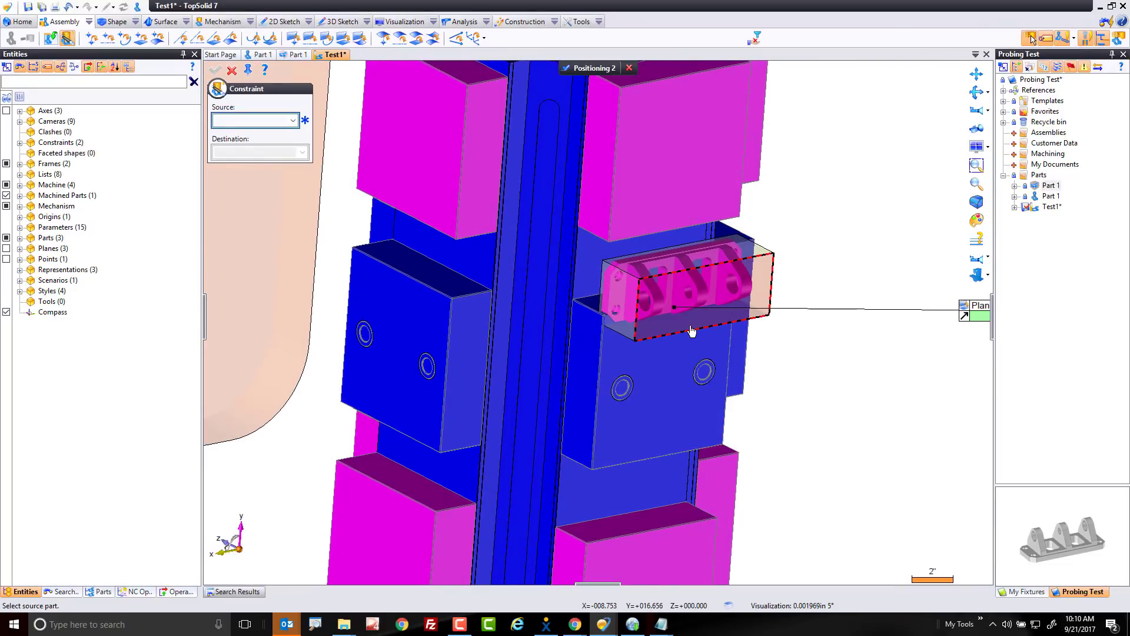
left_click(692, 331)
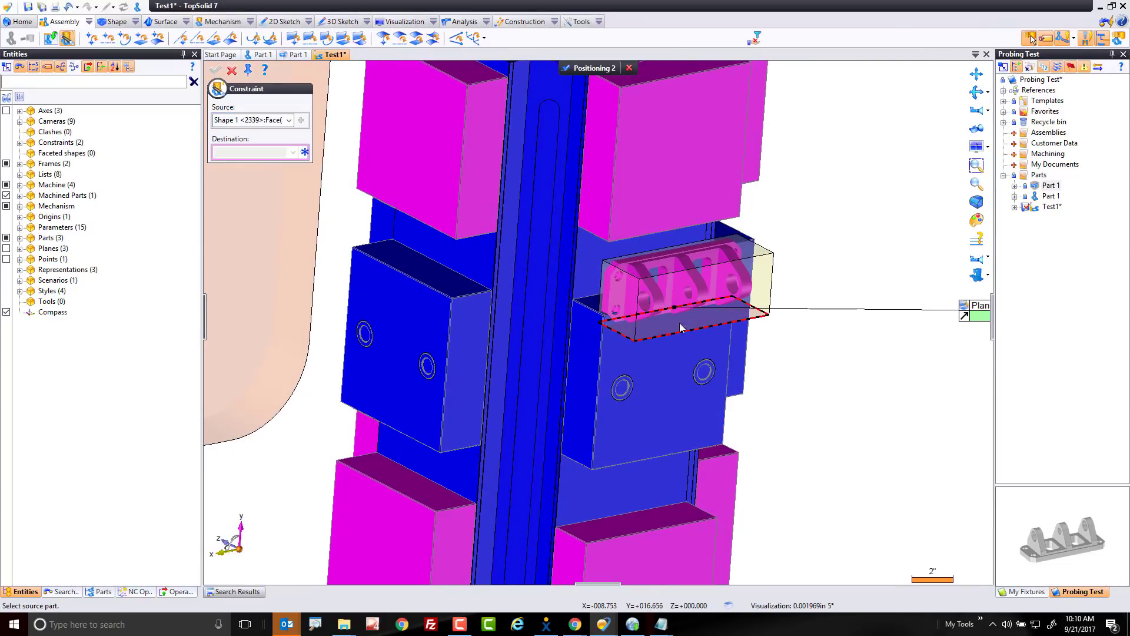
scroll(691, 330, "up", 4)
left_click(715, 404)
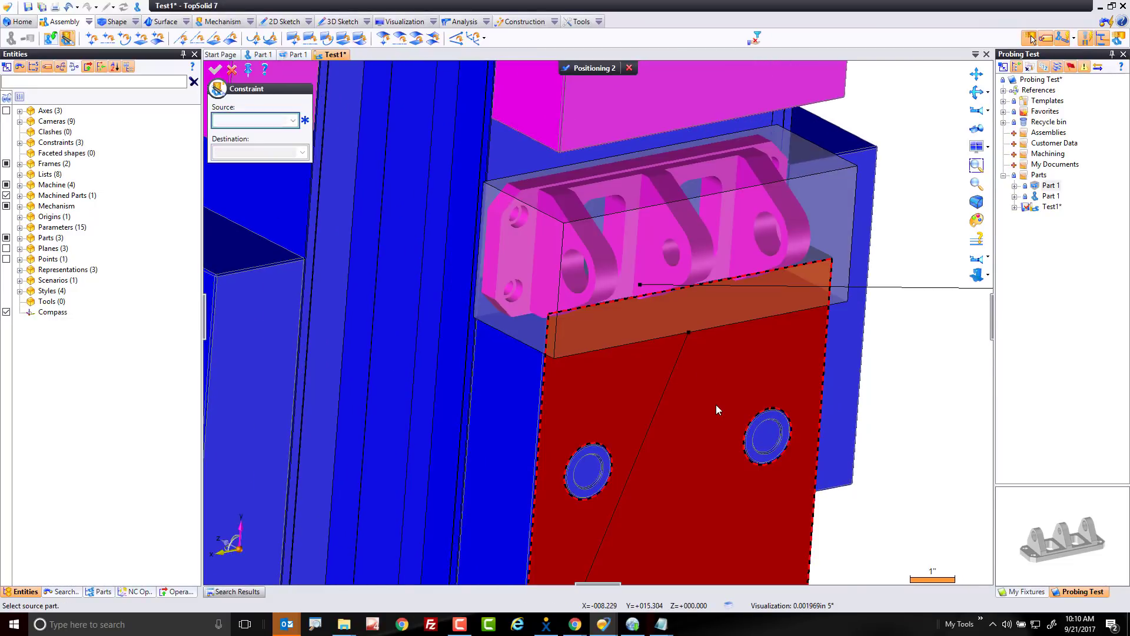
Constrain the bracket's top face to the matching fixture face
middle_click_drag(716, 405, 764, 344)
left_click(715, 232)
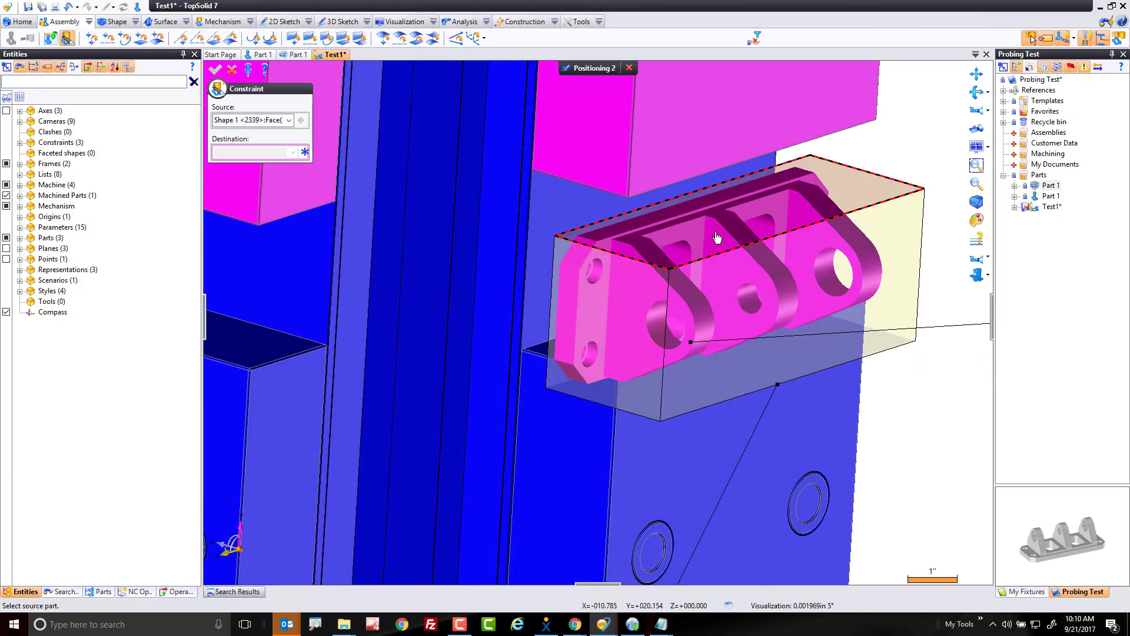
scroll(706, 232, "up", 4)
scroll(706, 235, "down", 3)
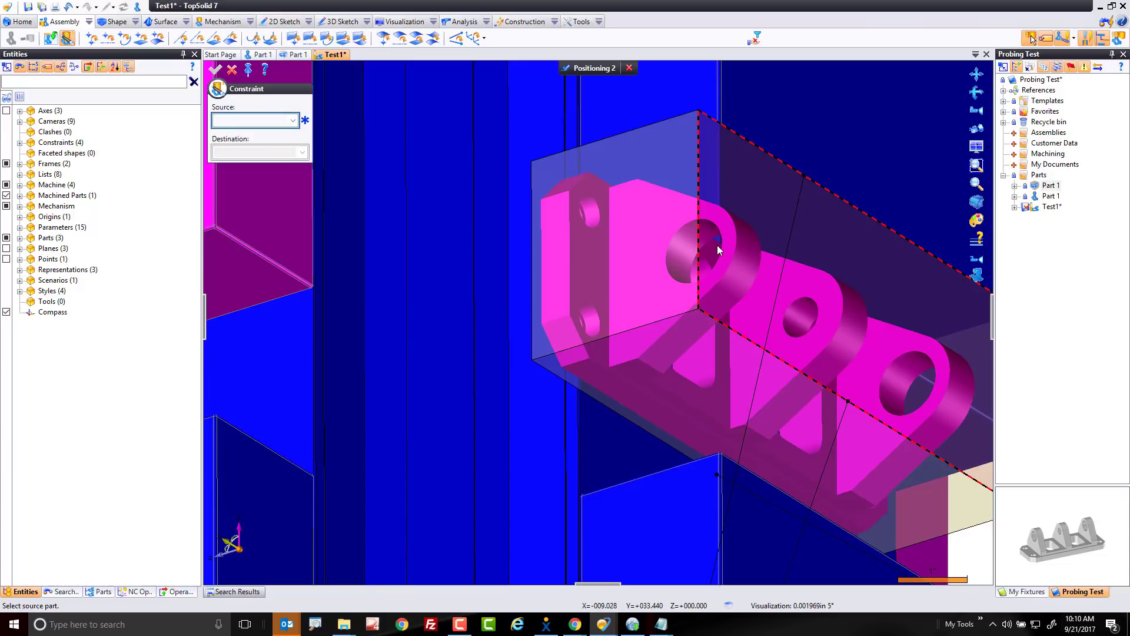
left_click(717, 245)
scroll(856, 350, "down", 2)
scroll(856, 353, "down", 2)
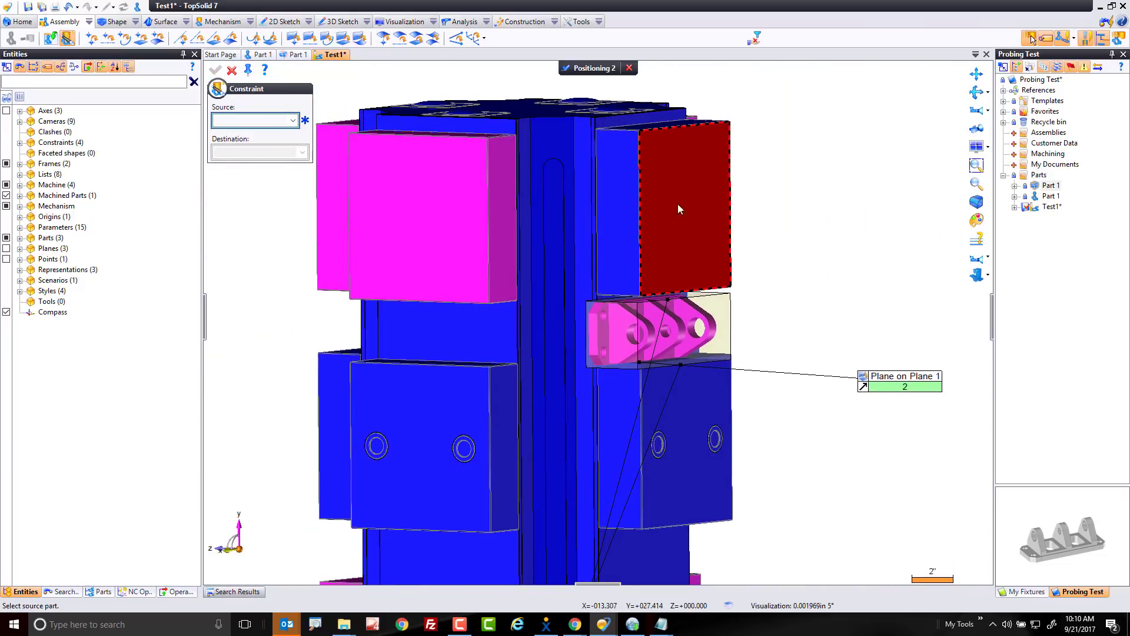
Slide the bracket further right along the tombstone column
middle_click_drag(962, 438, 676, 317)
mouse_move(678, 320)
left_mouse_down()
mouse_move(612, 319)
mouse_move(690, 316)
left_mouse_up()
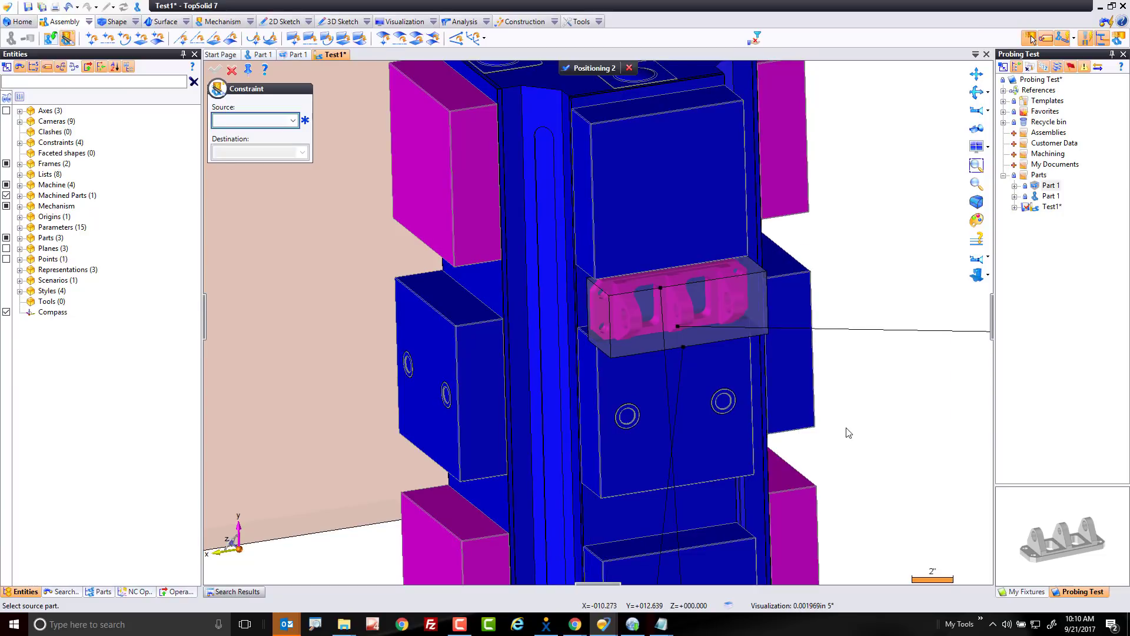
middle_click_drag(840, 429, 735, 283)
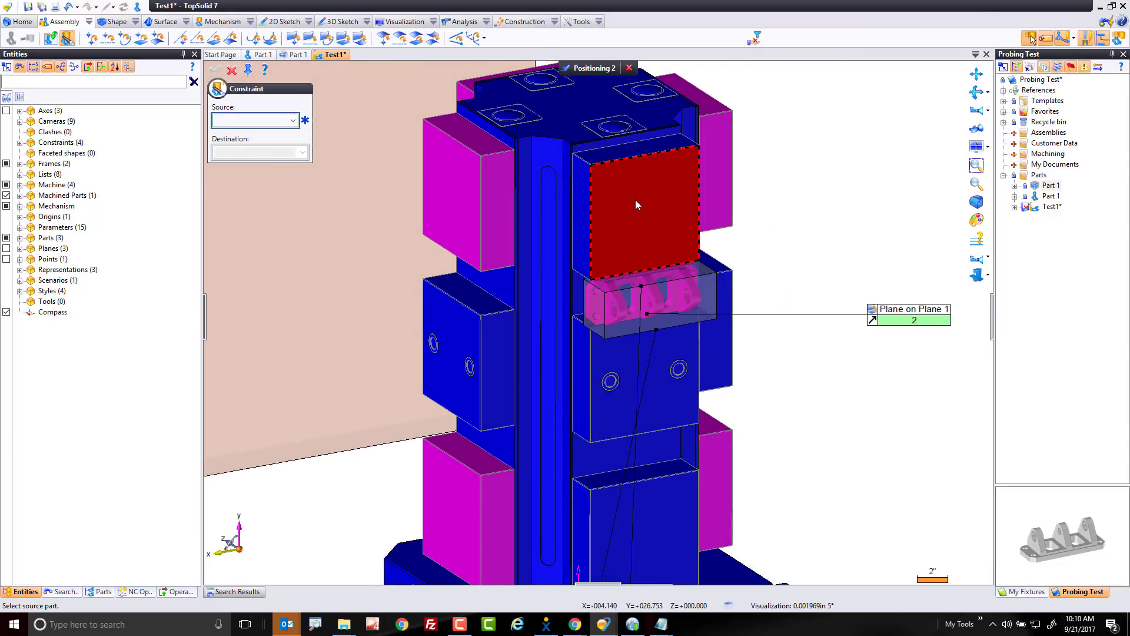
Place the part's midplane between its two end faces onto the tombstone face, then finish positioning
left_click(342, 39)
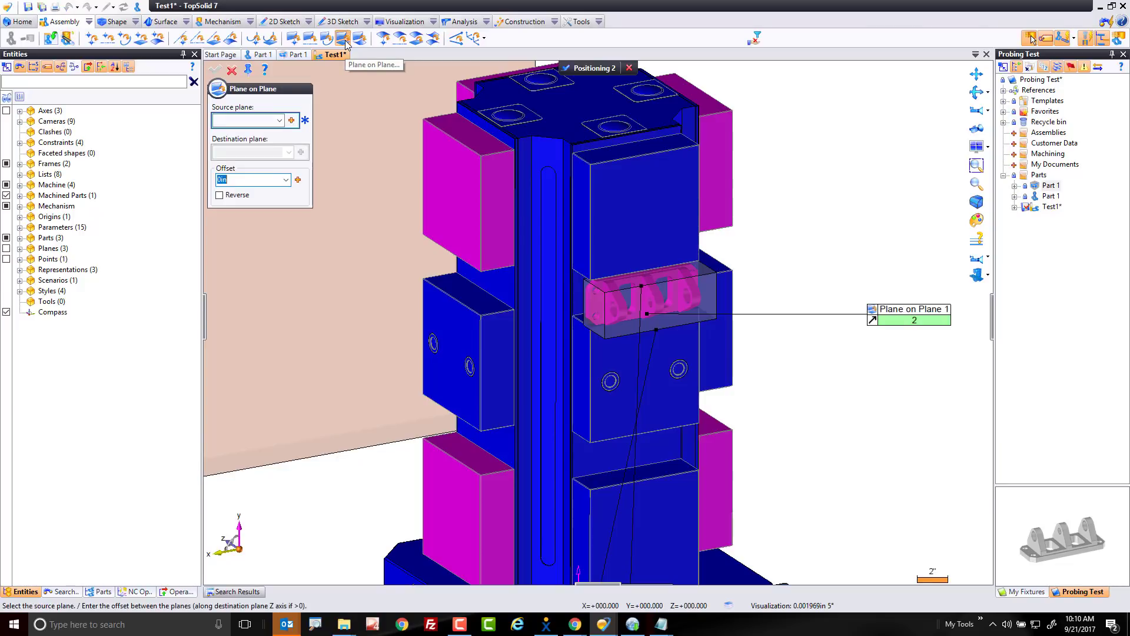
left_click(291, 120)
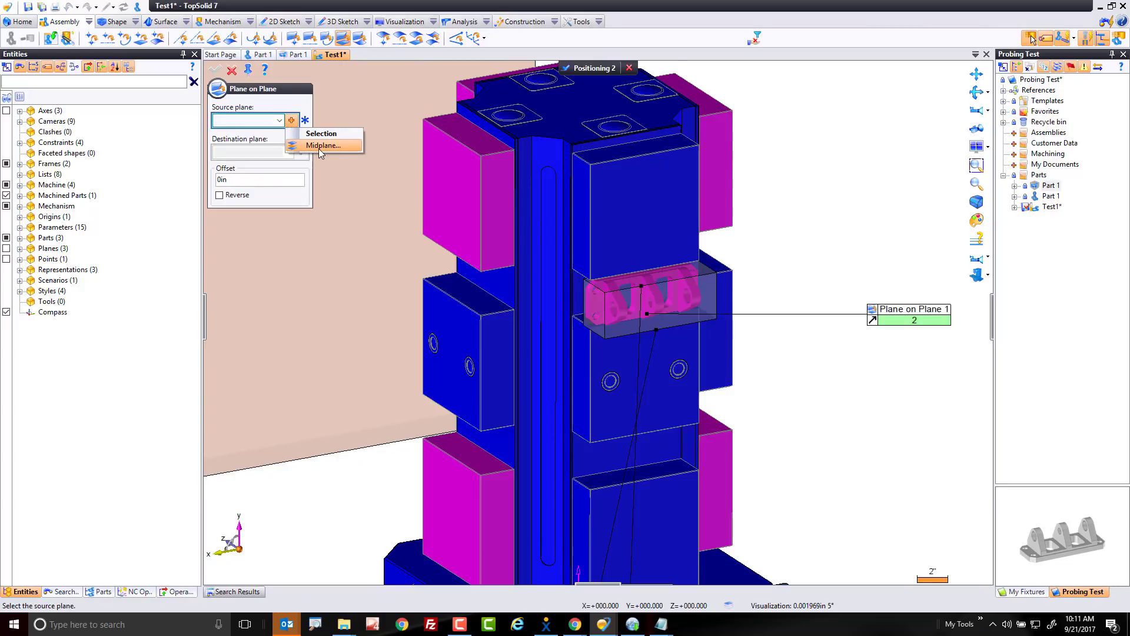
left_click(319, 150)
left_click(600, 318)
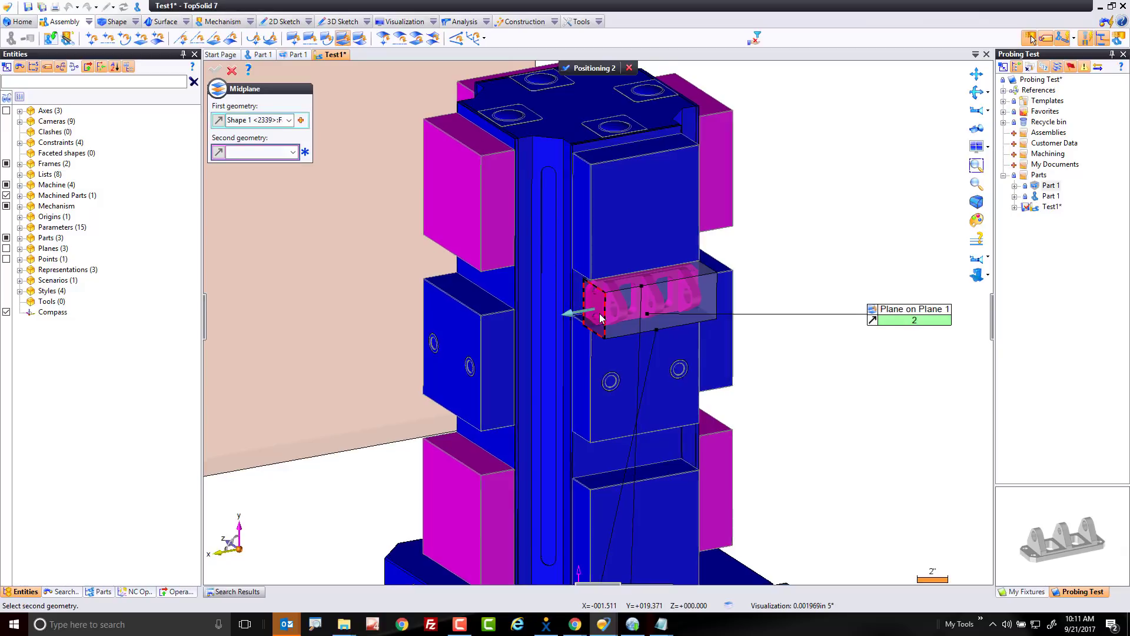
middle_click_drag(601, 317, 642, 303)
left_click(642, 302)
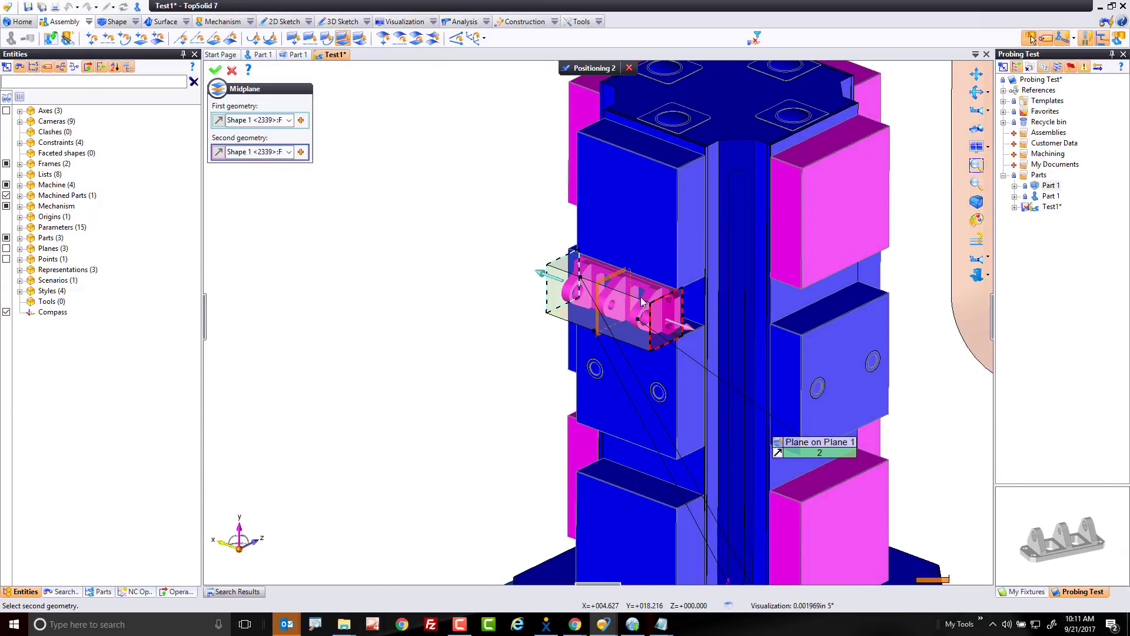
left_click(214, 69)
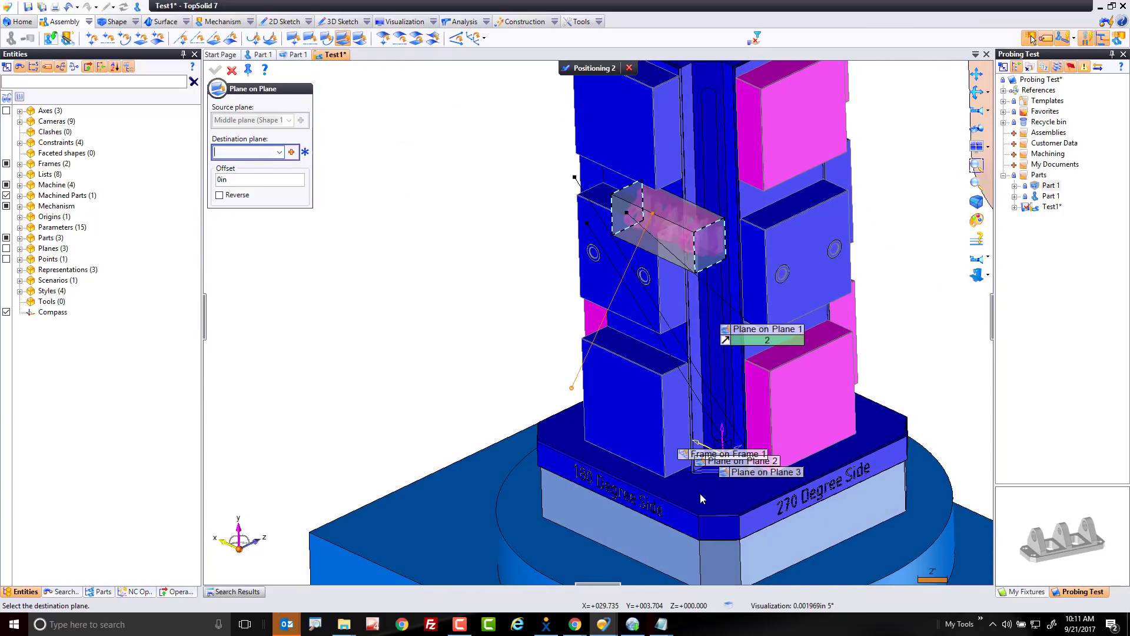
left_click(728, 444)
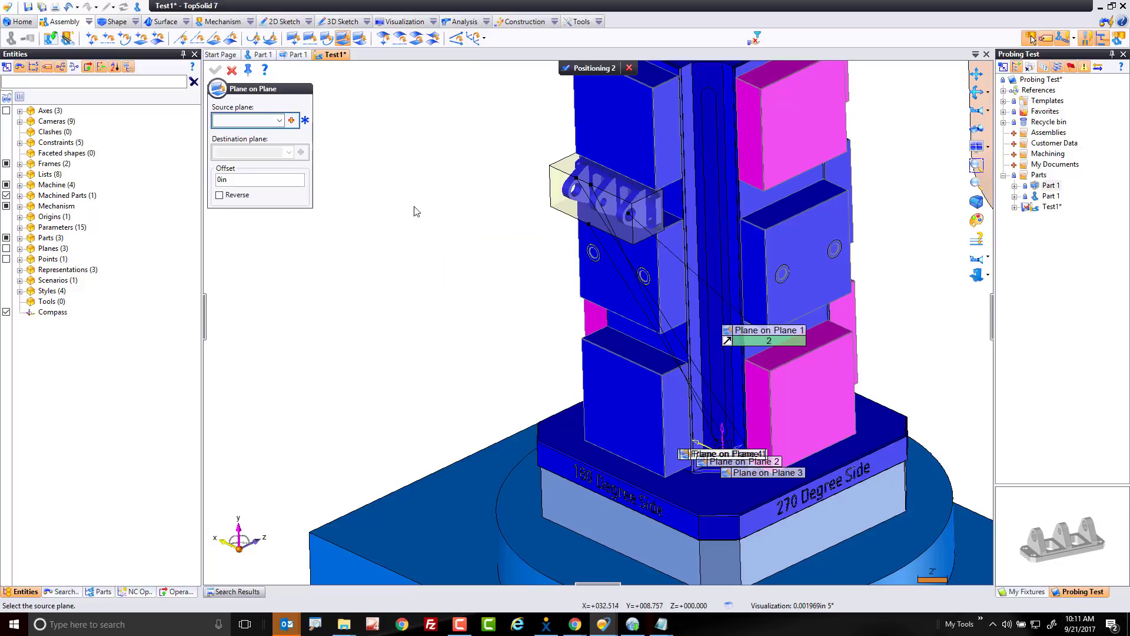
left_click(232, 71)
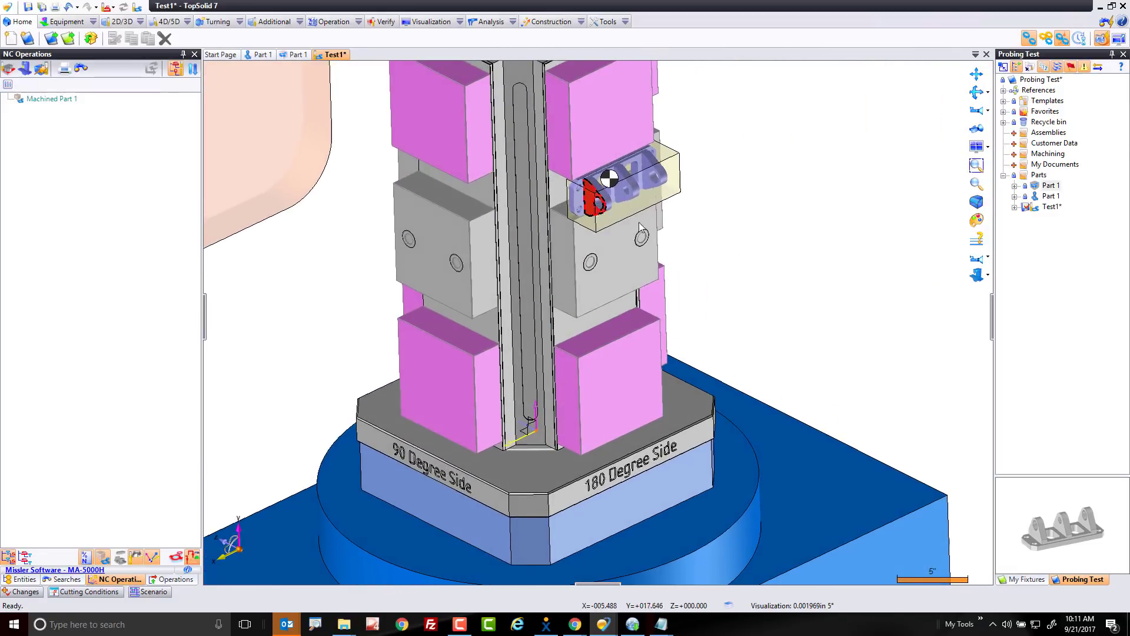
Edit the fixture part's existing origin with Automatic positioning unchecked
right_click(612, 188)
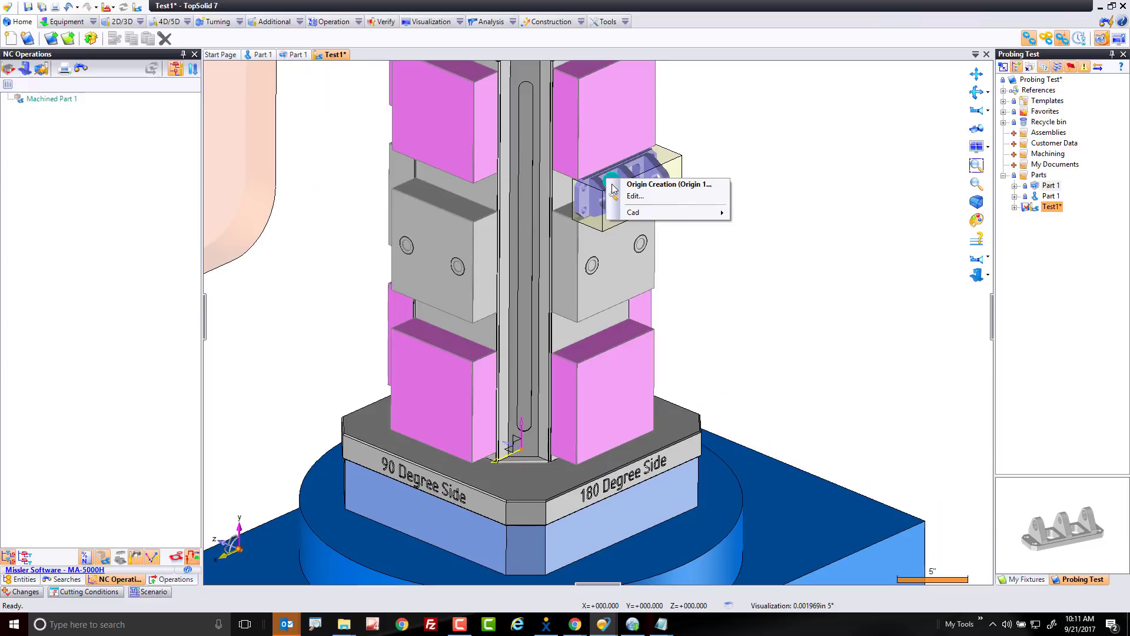
left_click(634, 195)
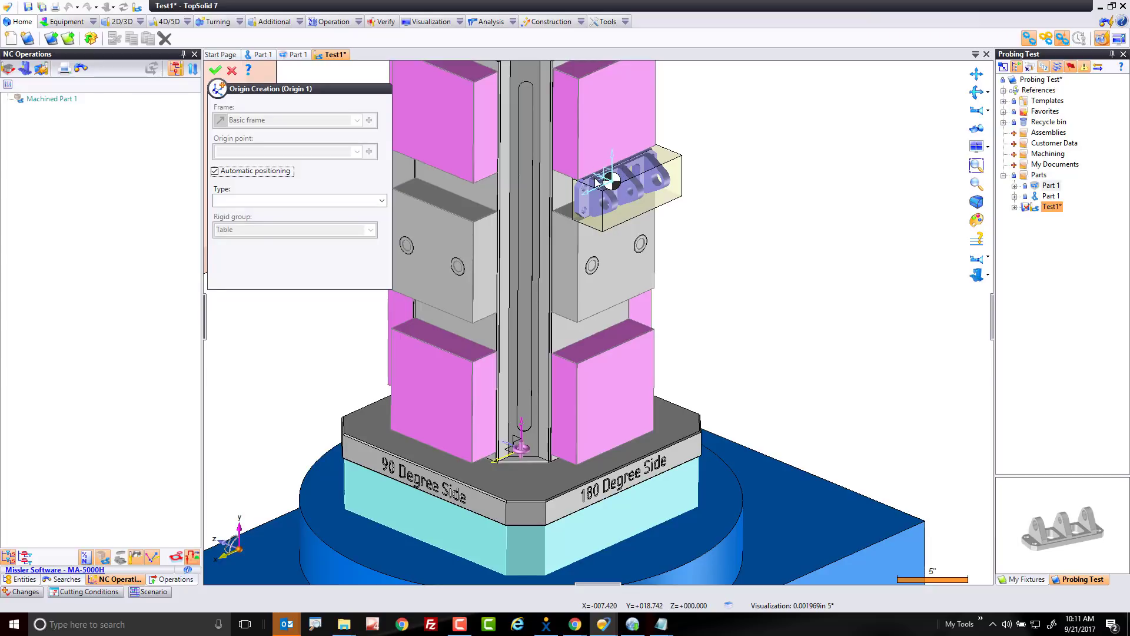
scroll(728, 270, "down", 4)
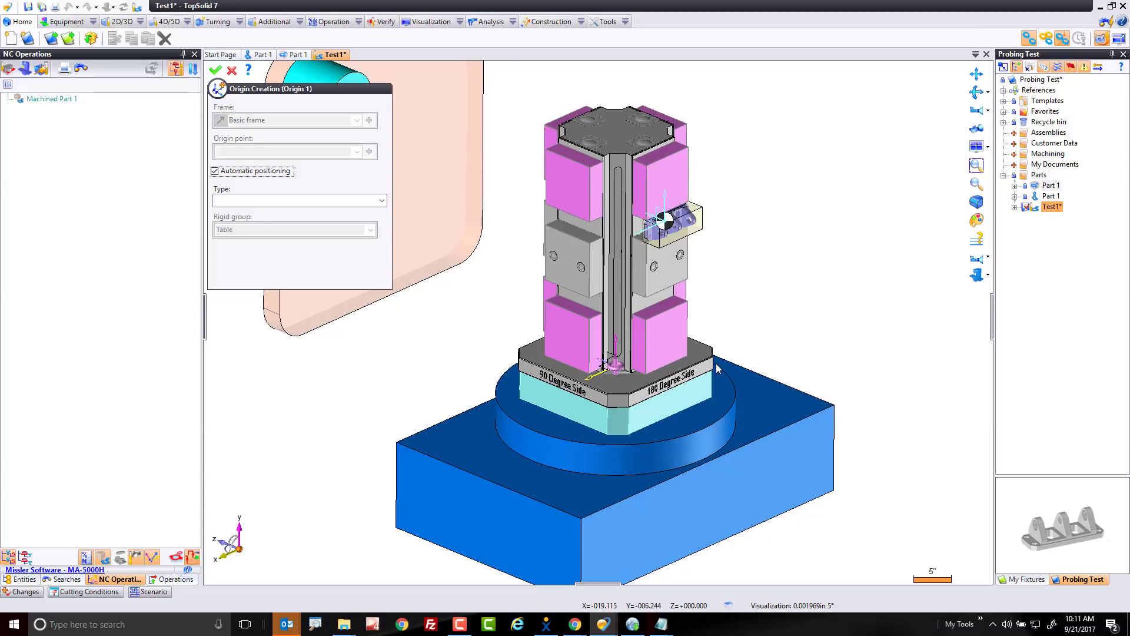
left_click(251, 173)
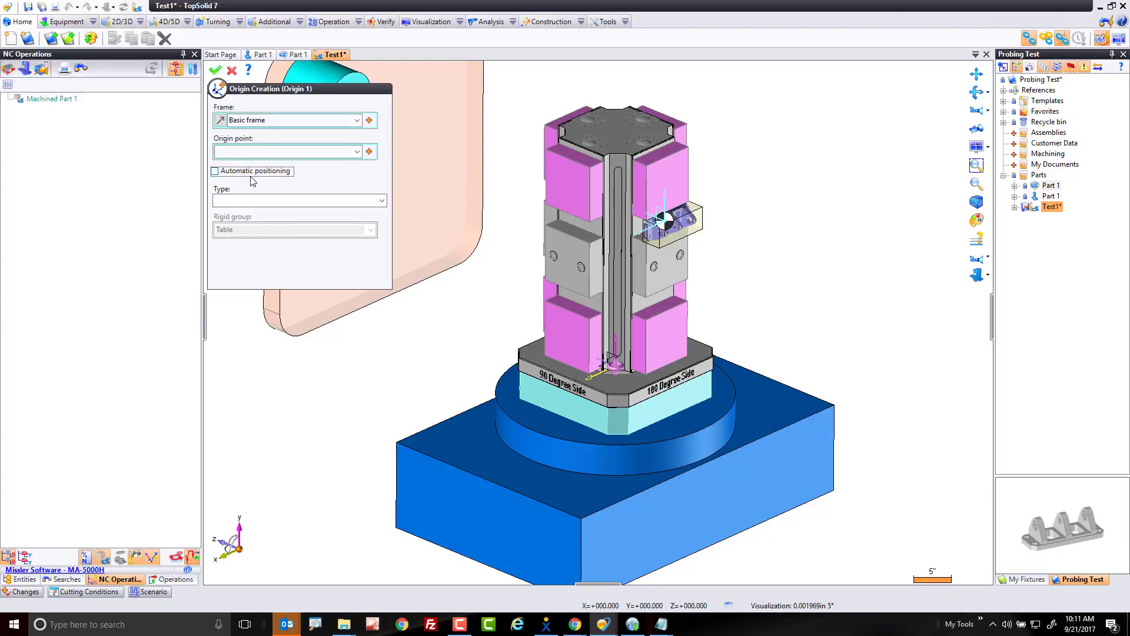
Start a Frame on Plane using the part's front face
left_click(370, 120)
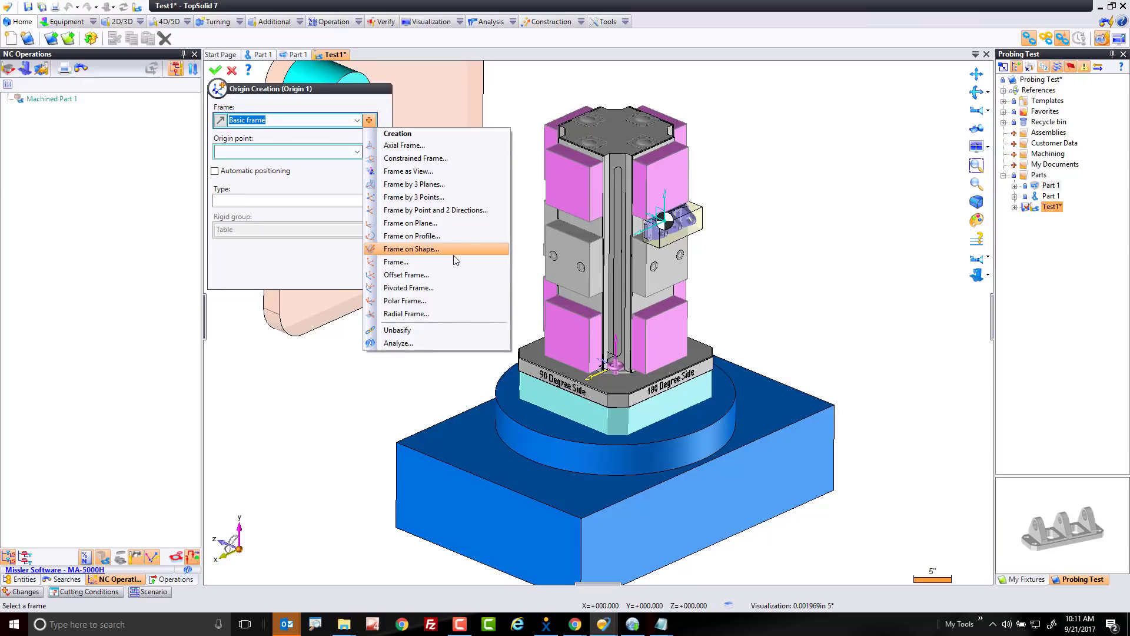
left_click(454, 222)
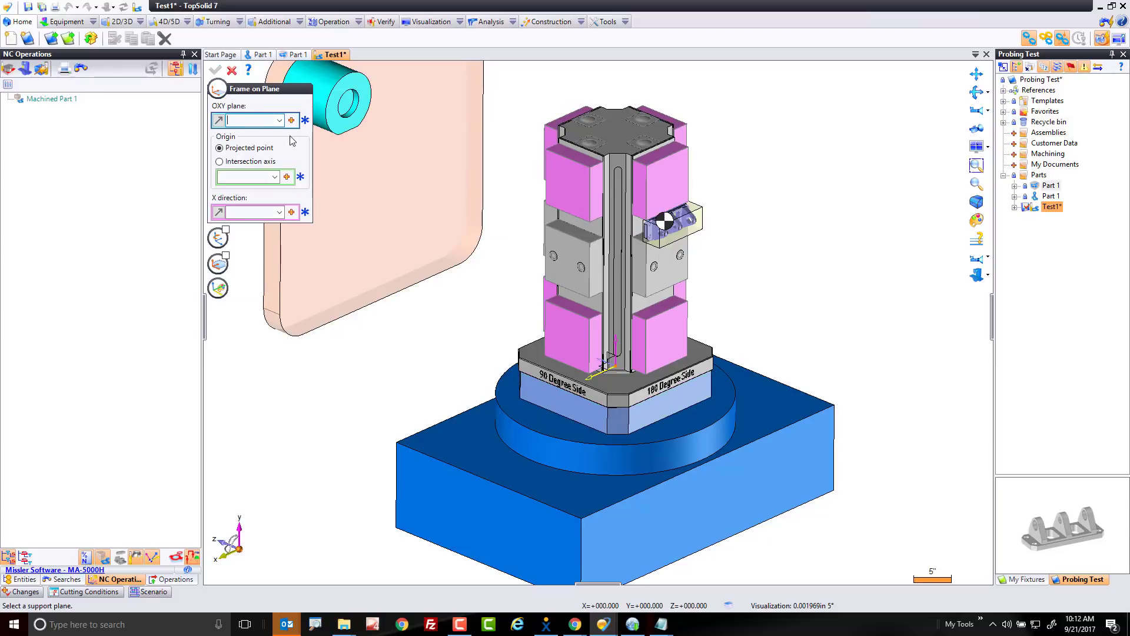
scroll(668, 221, "up", 5)
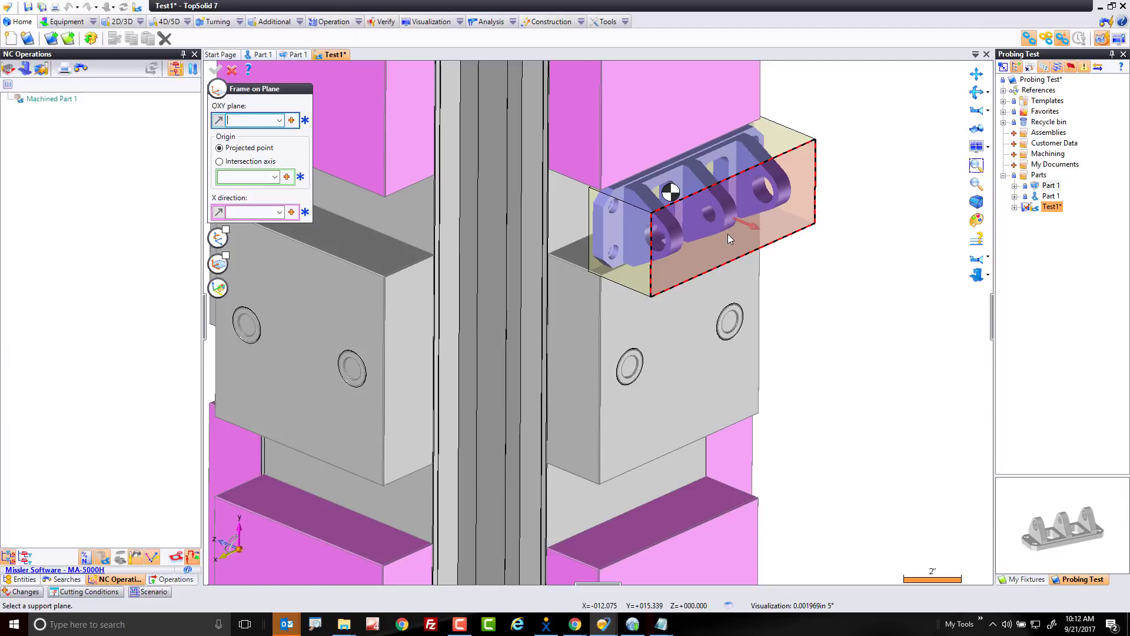
left_click(727, 236)
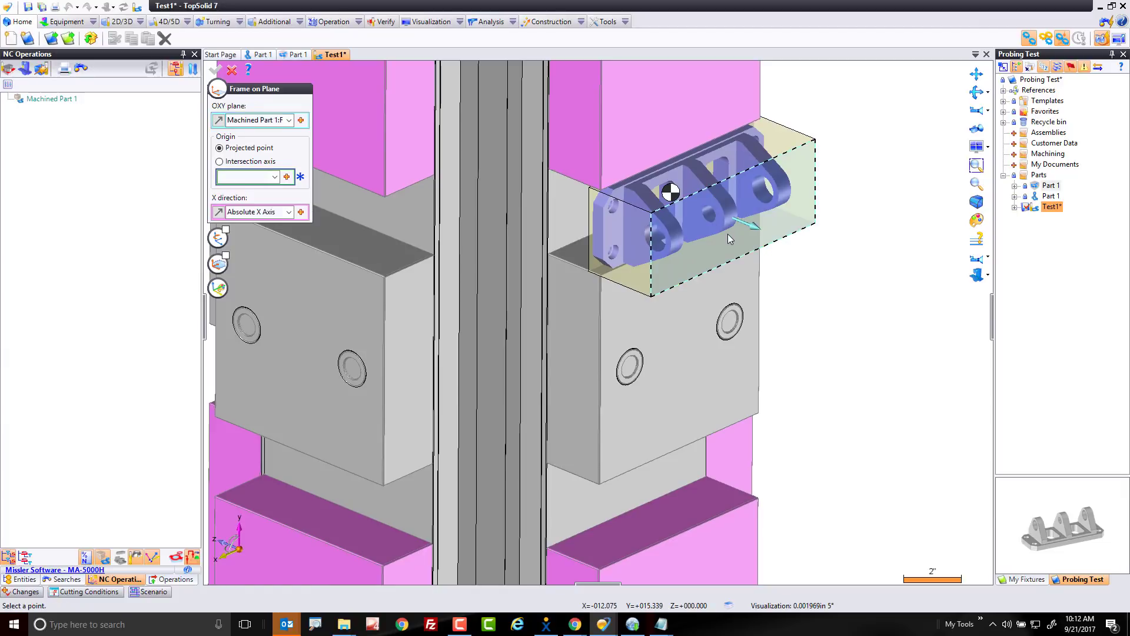
Set the frame origin at the midpoint of two opposite corner vertices
left_click(287, 177)
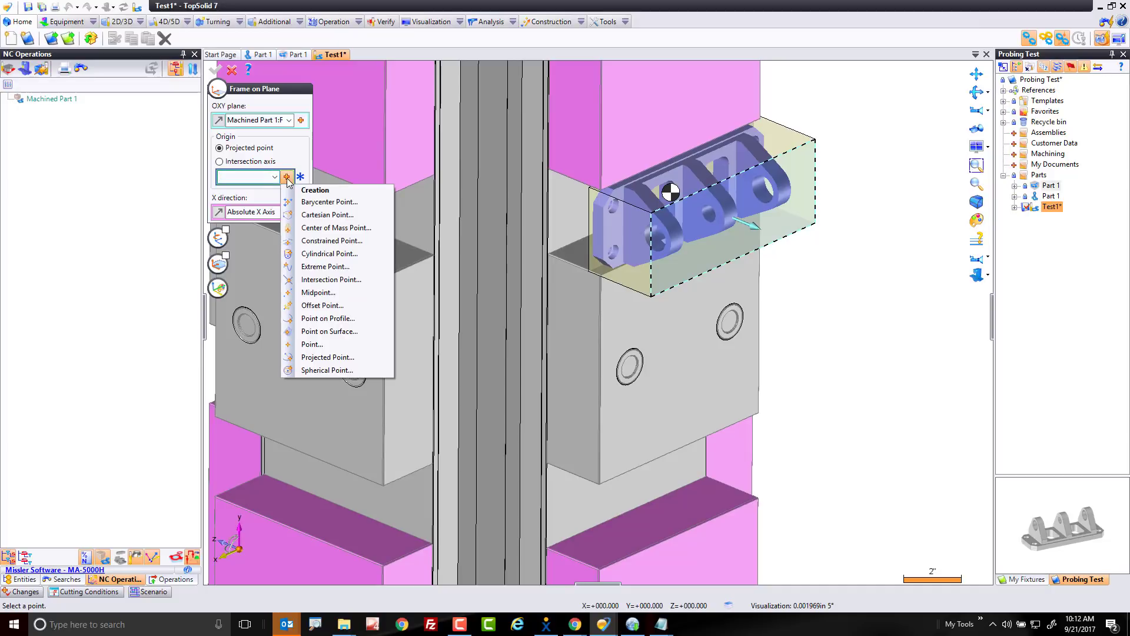
left_click(324, 293)
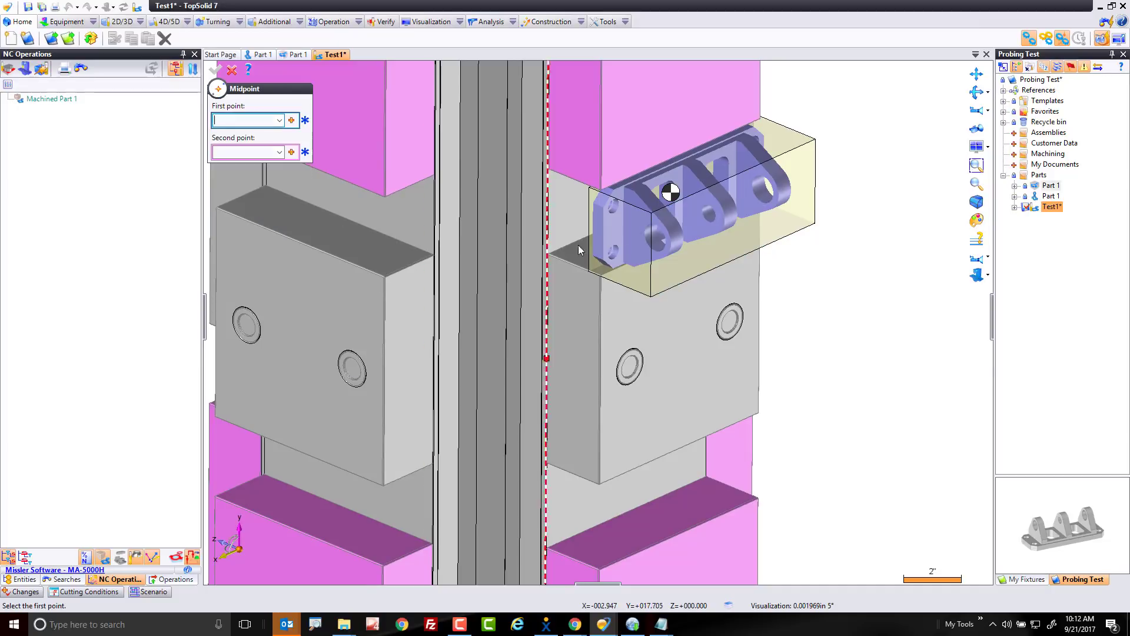
left_click(650, 213)
left_click(815, 223)
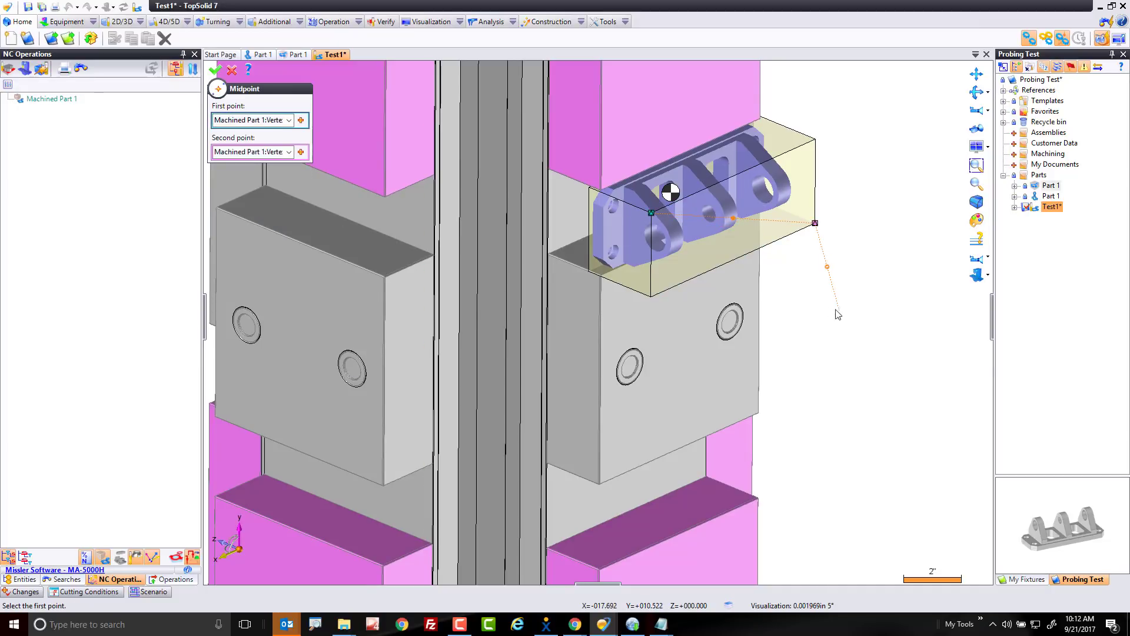
left_click(215, 70)
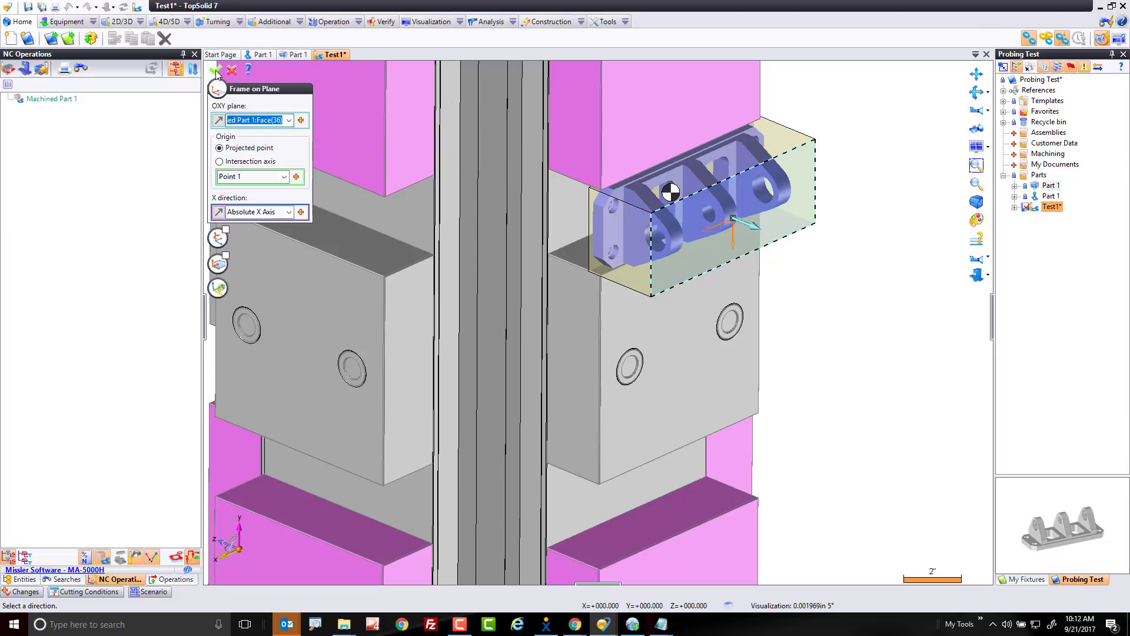
Align the frame's X direction with the box's top edge and confirm the frame
left_click(258, 211)
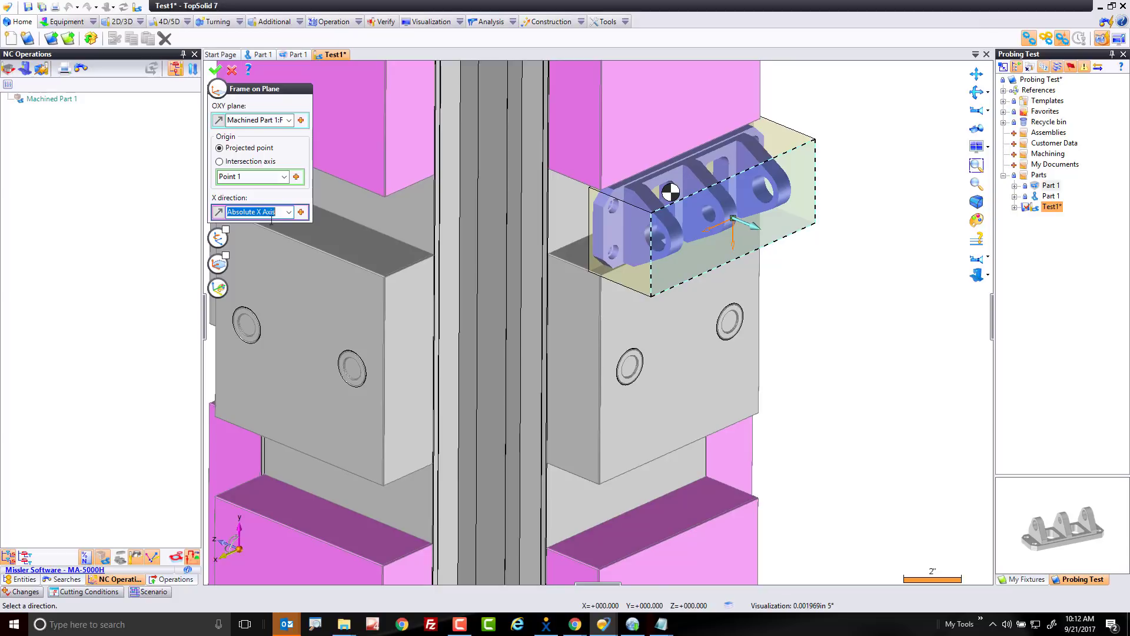
left_click(787, 156)
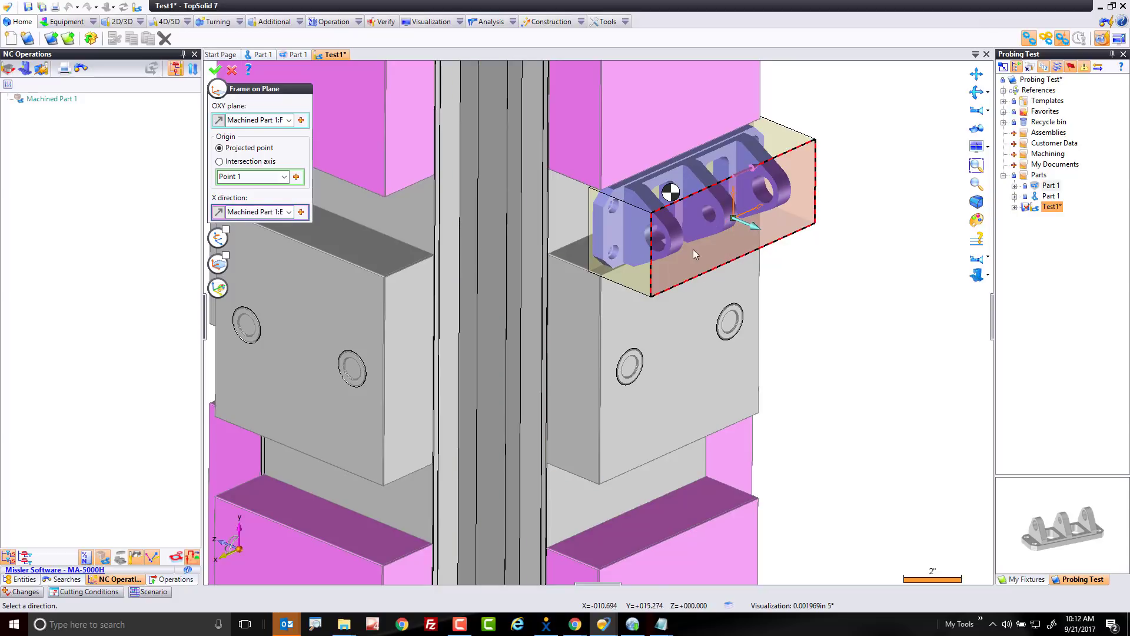
scroll(894, 256, "down", 5)
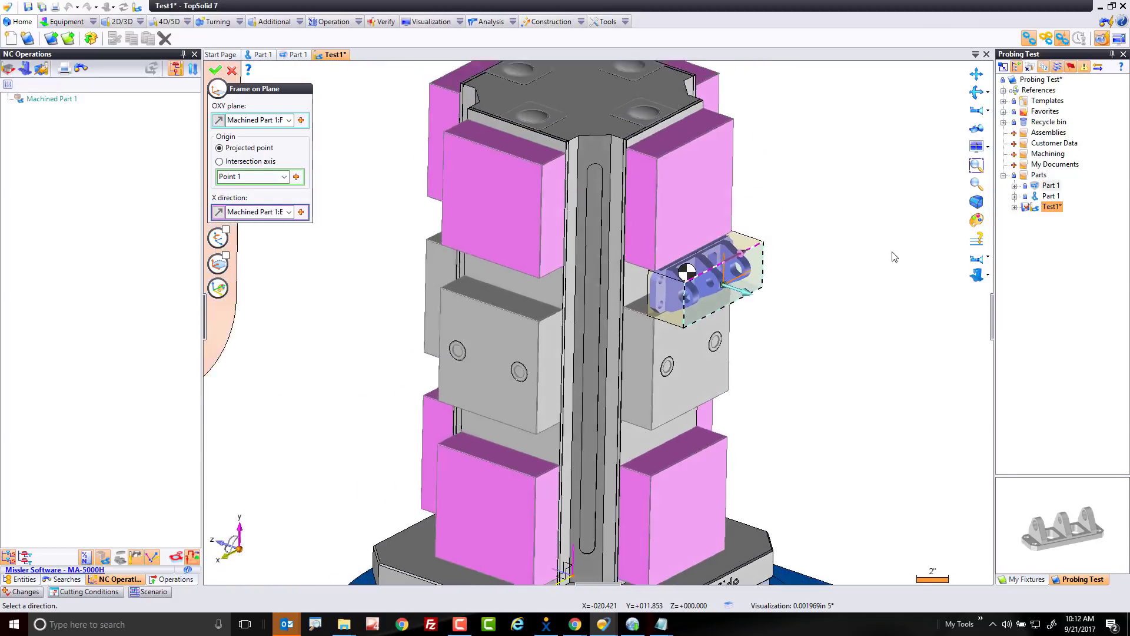
middle_click_drag(890, 259, 765, 440)
scroll(764, 436, "up", 8)
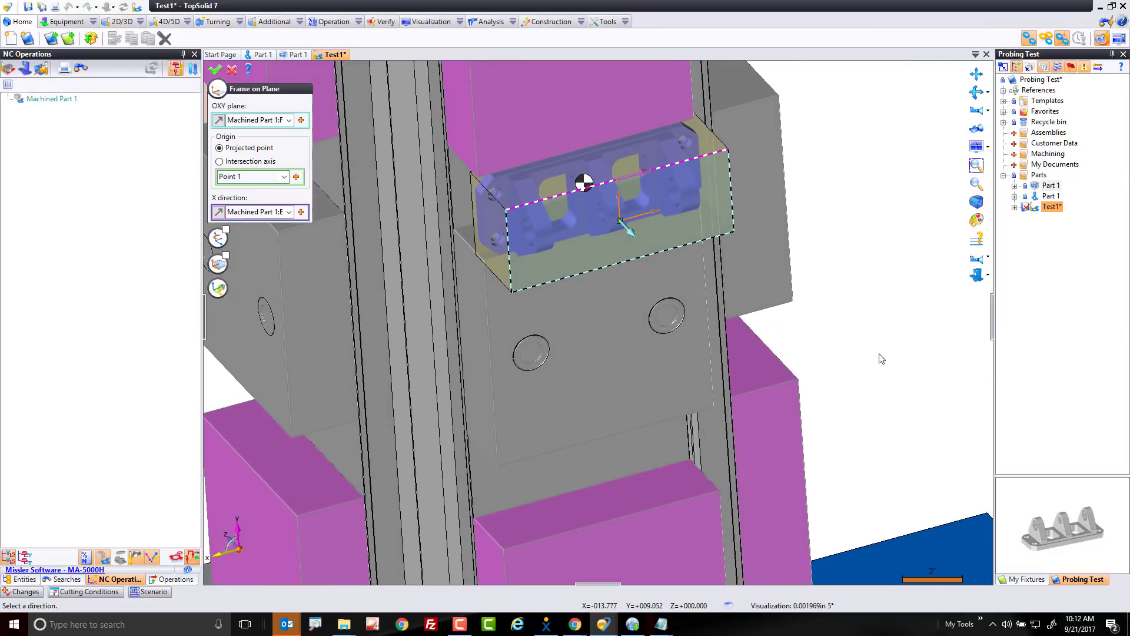
left_click(215, 70)
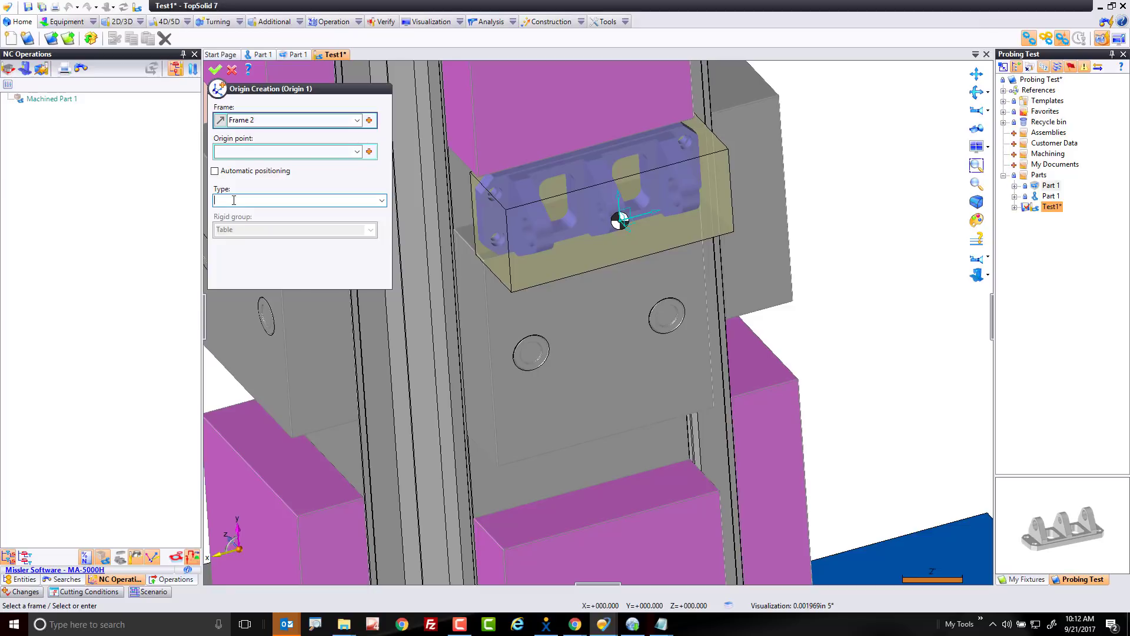
Create the origin from the new frame and save the Test1 document
left_click(215, 70)
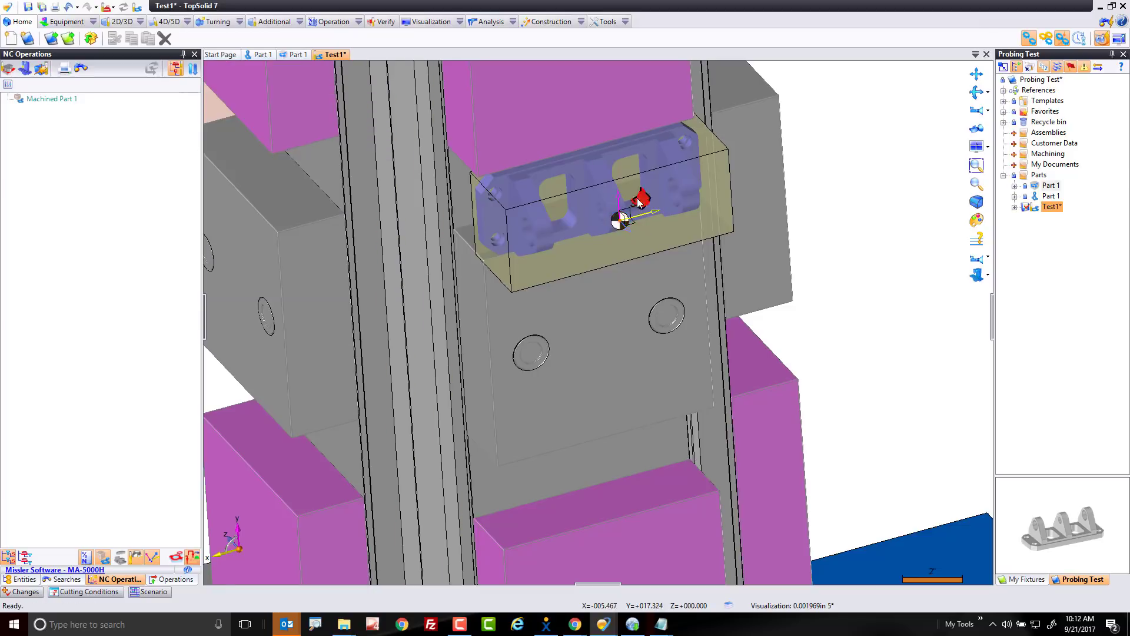
scroll(616, 241, "down", 5)
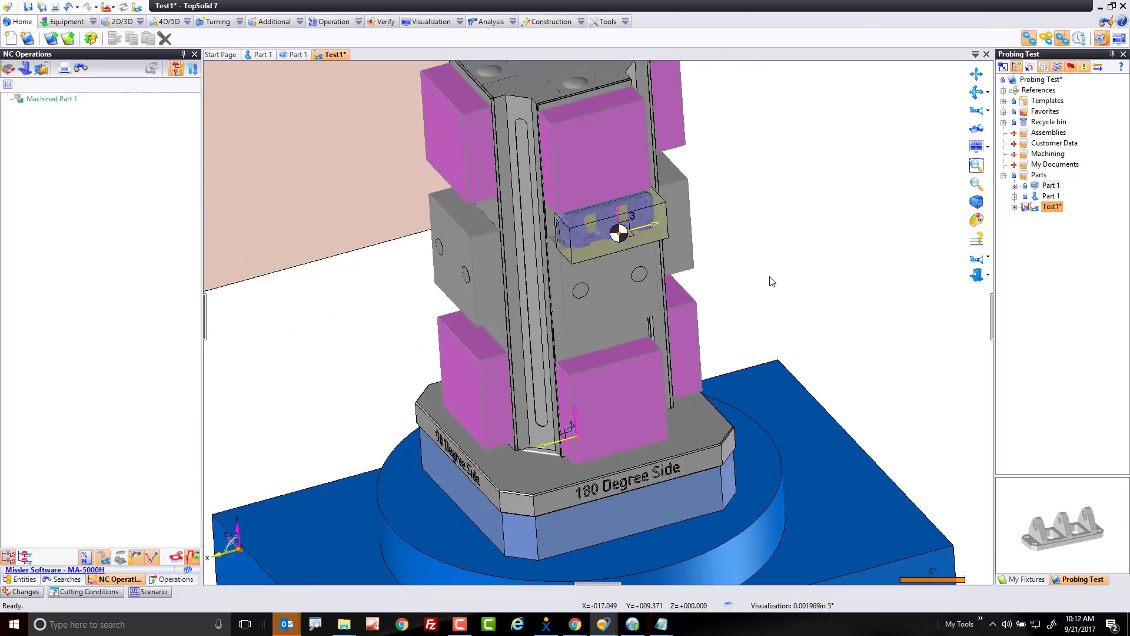
key("ctrl+s")
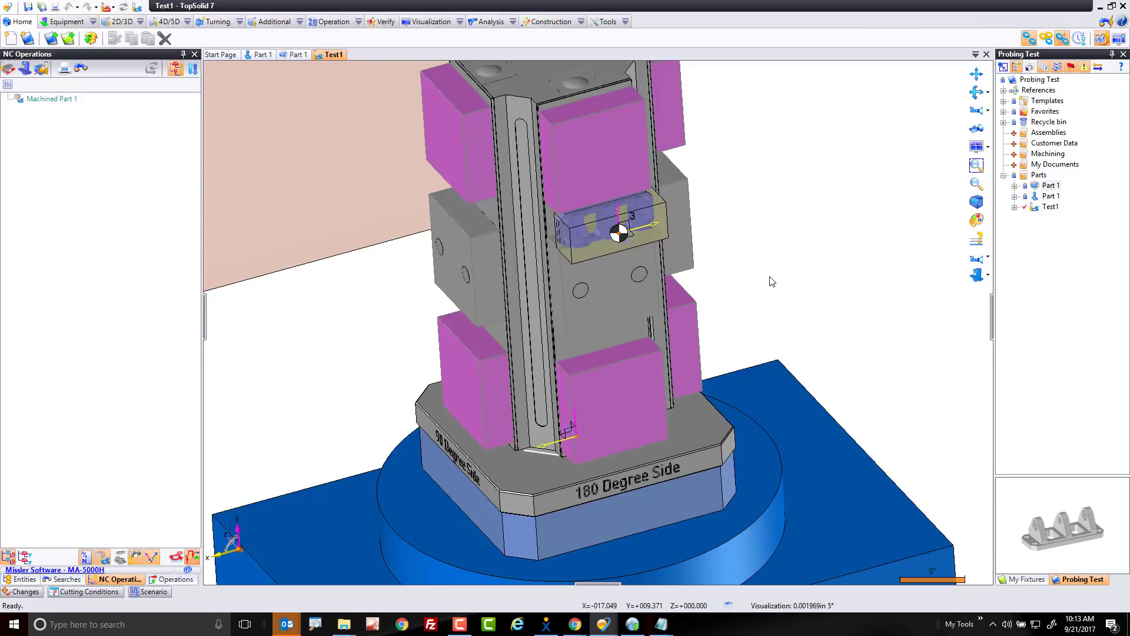
Create a new origin frame on the 180 Degree Side face, centred on its top edge, X along it
left_click(271, 23)
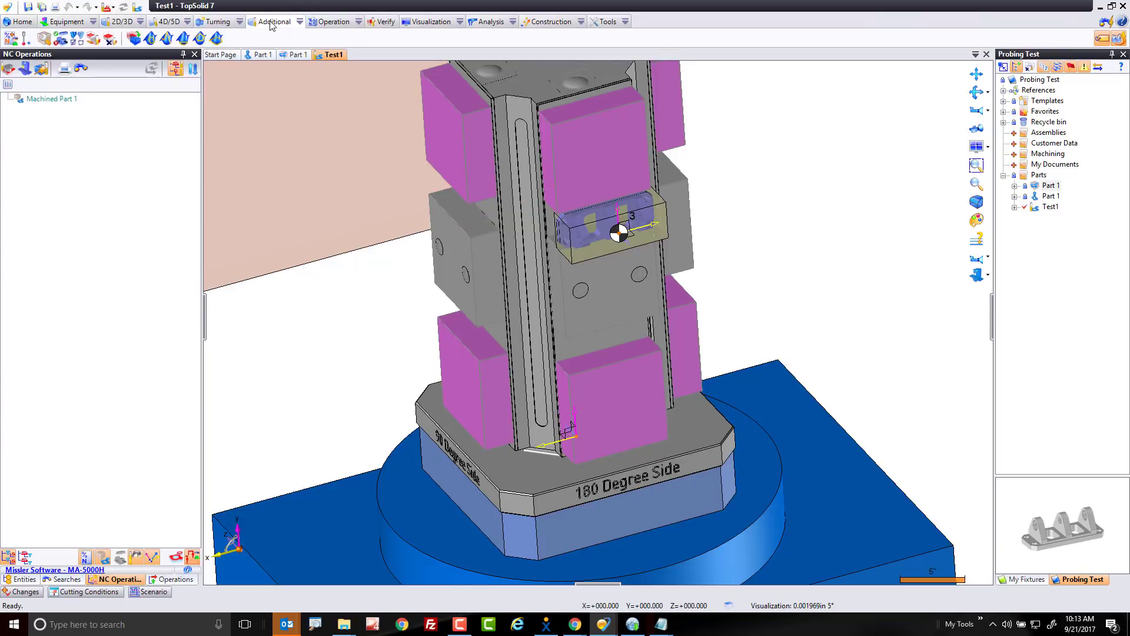
left_click(329, 23)
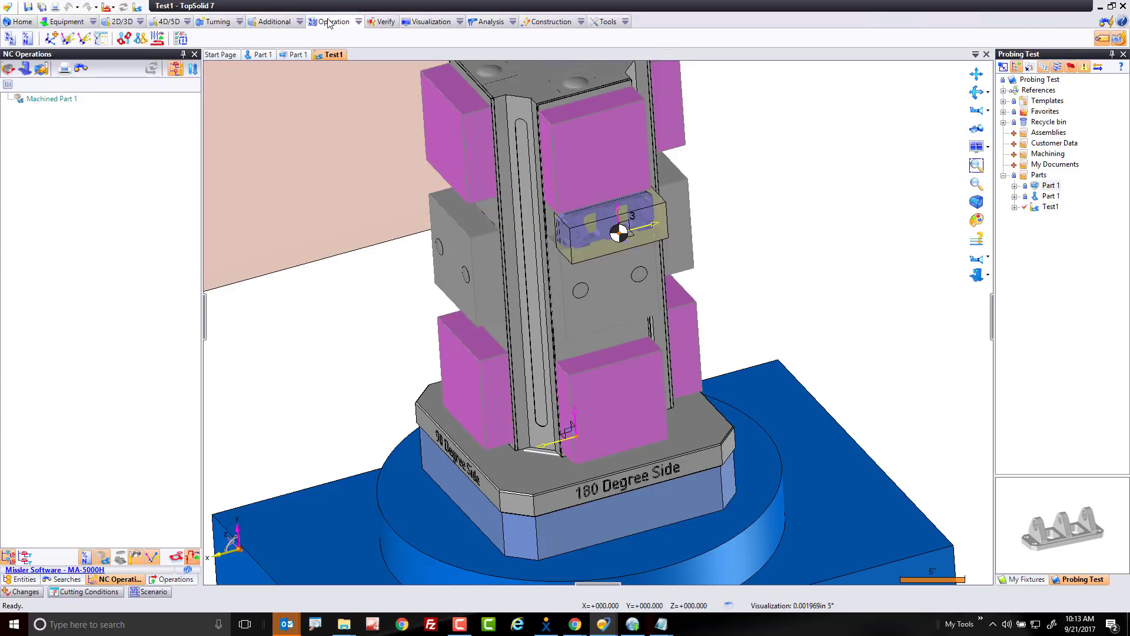
left_click(52, 40)
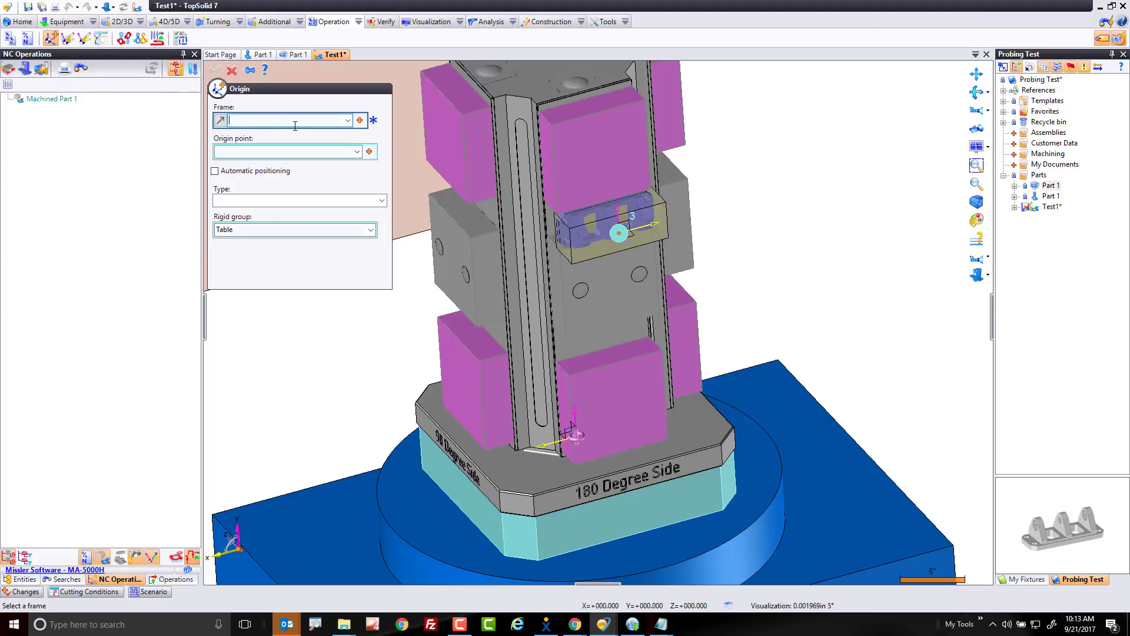
left_click(358, 120)
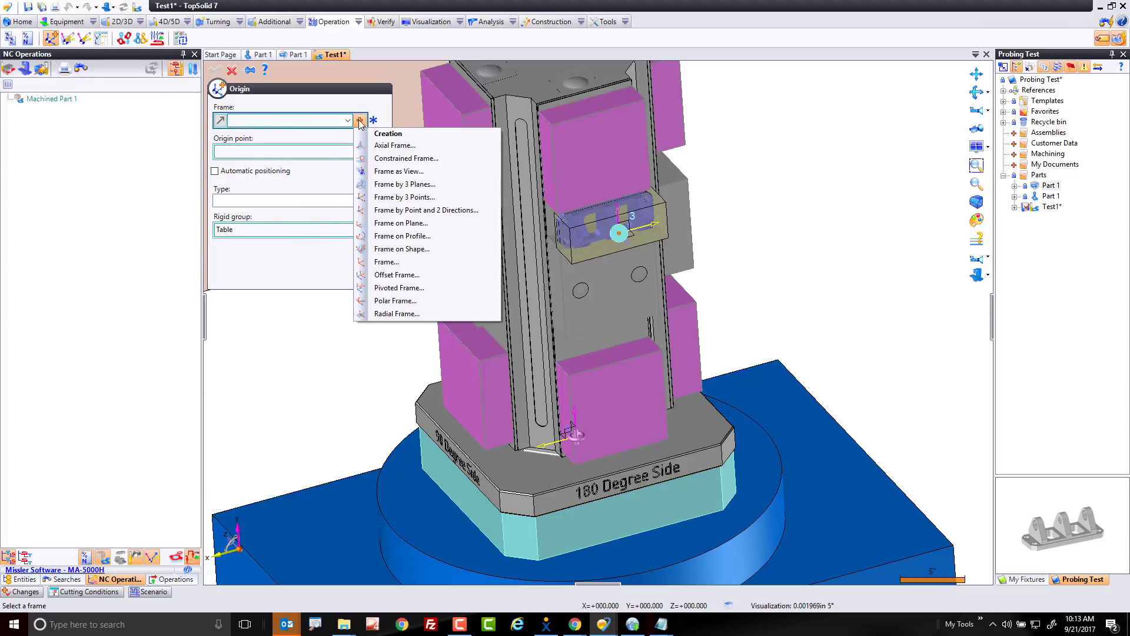
left_click(425, 225)
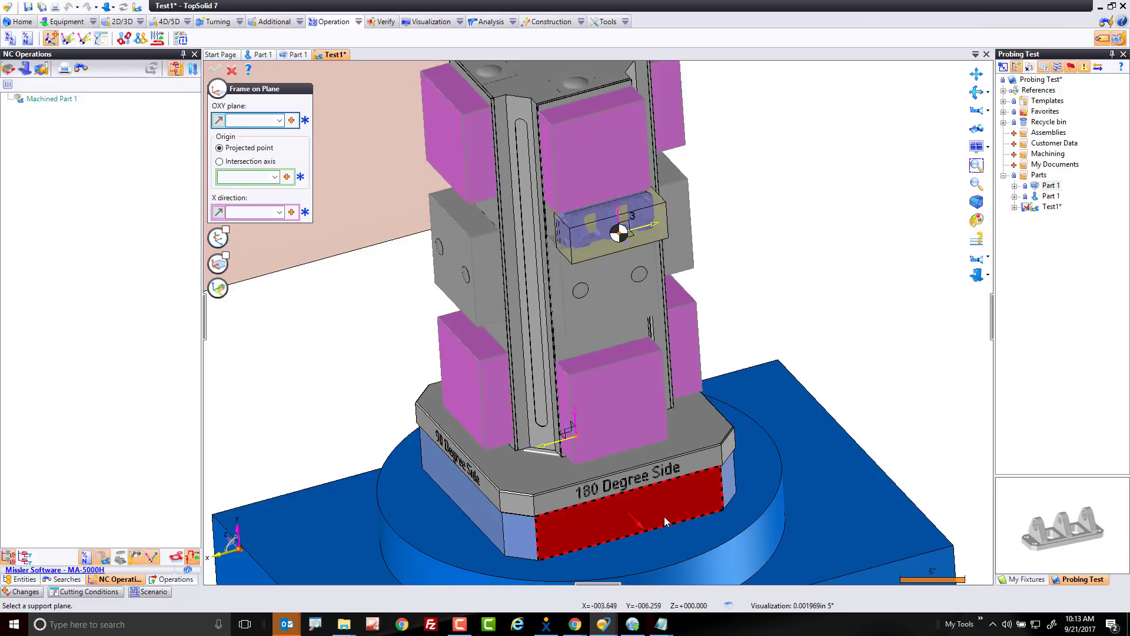
scroll(677, 507, "up", 5)
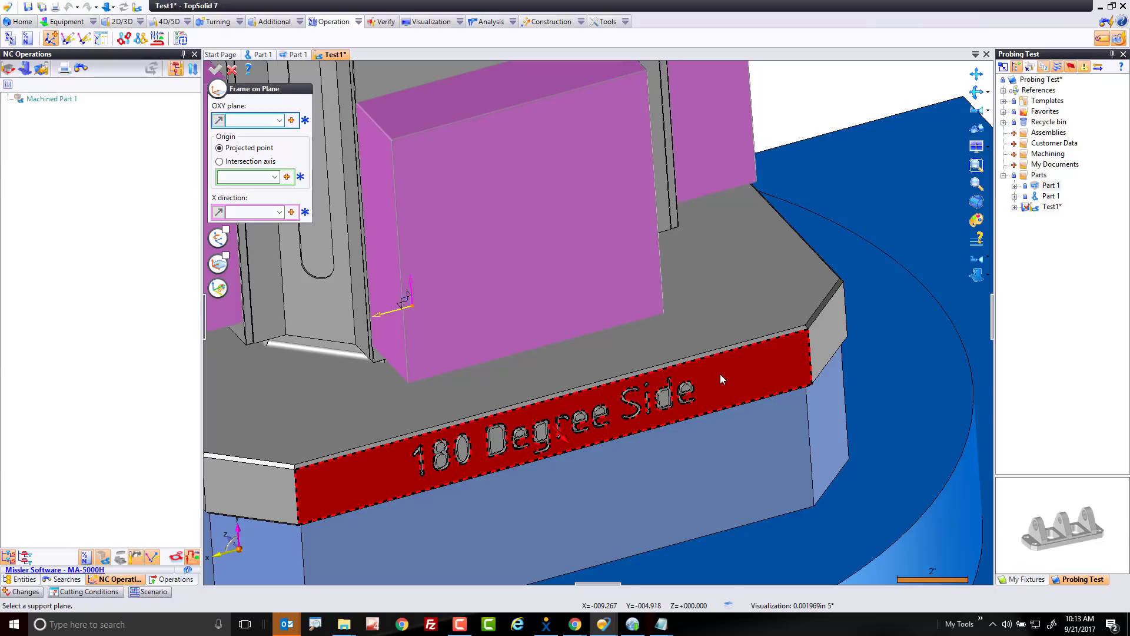
left_click(720, 374)
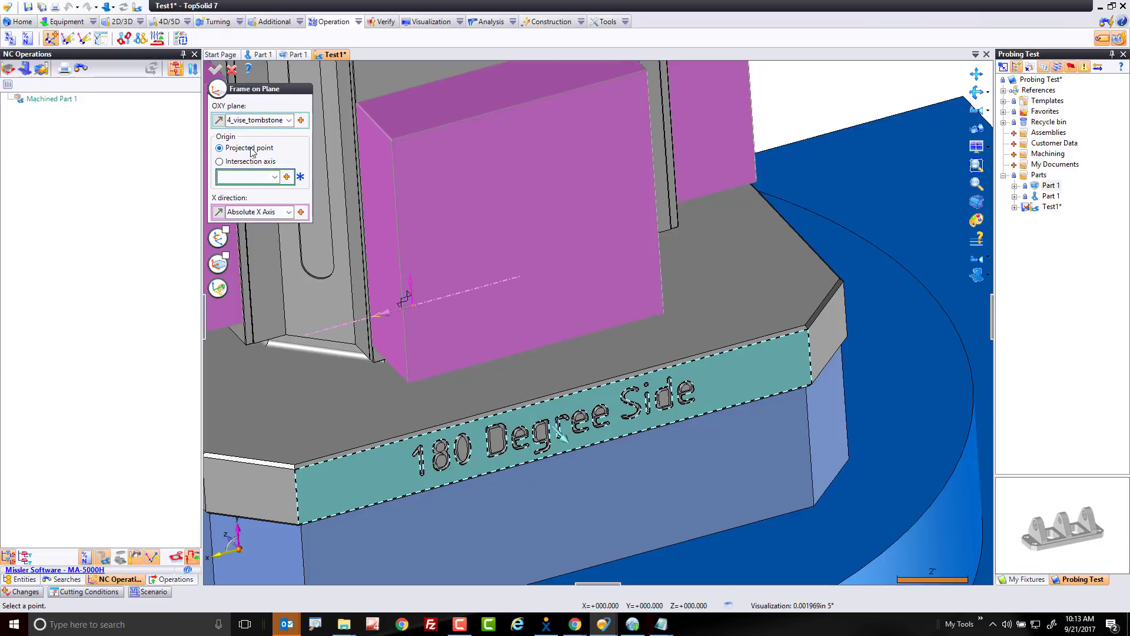
left_click(575, 397)
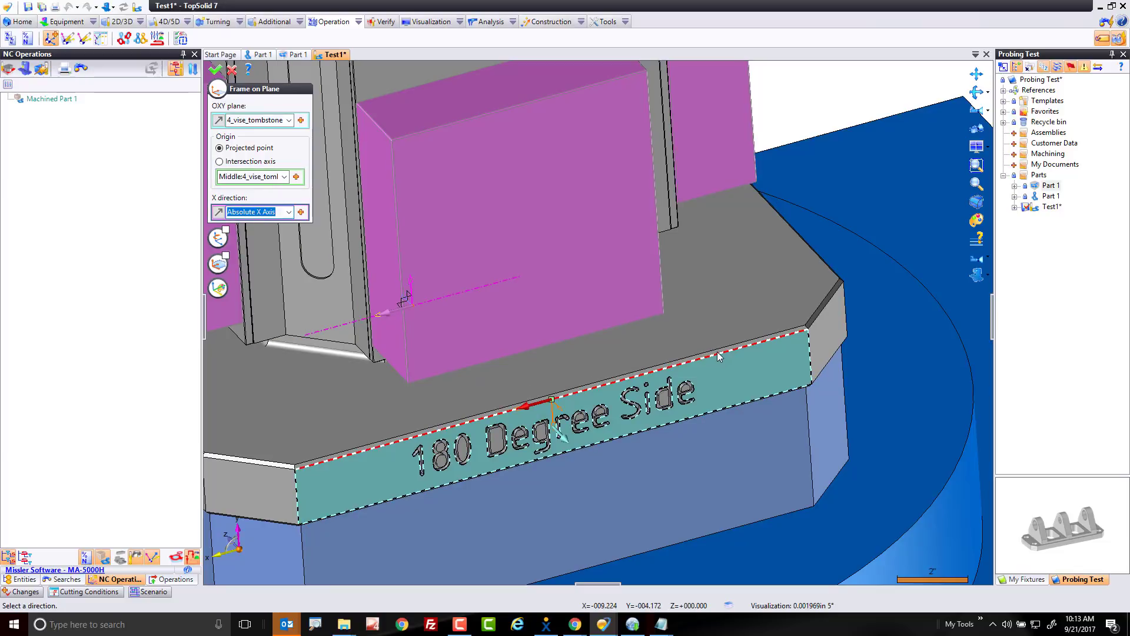
left_click(590, 390)
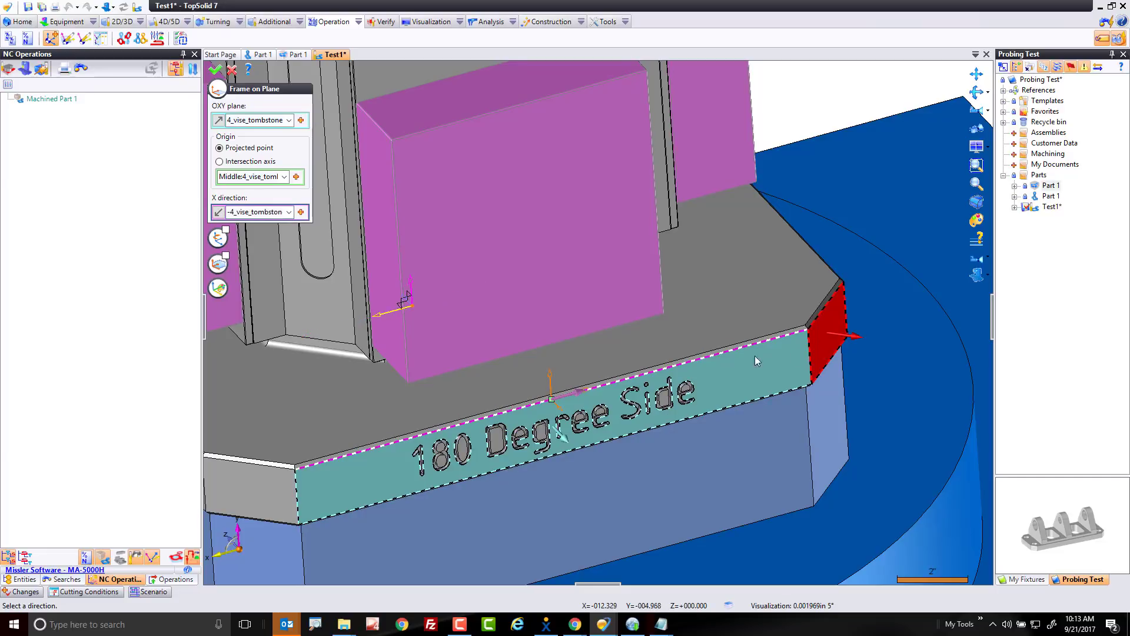
left_click(217, 70)
Set the origin type to 74, confirm it, and save the document
left_click(235, 200)
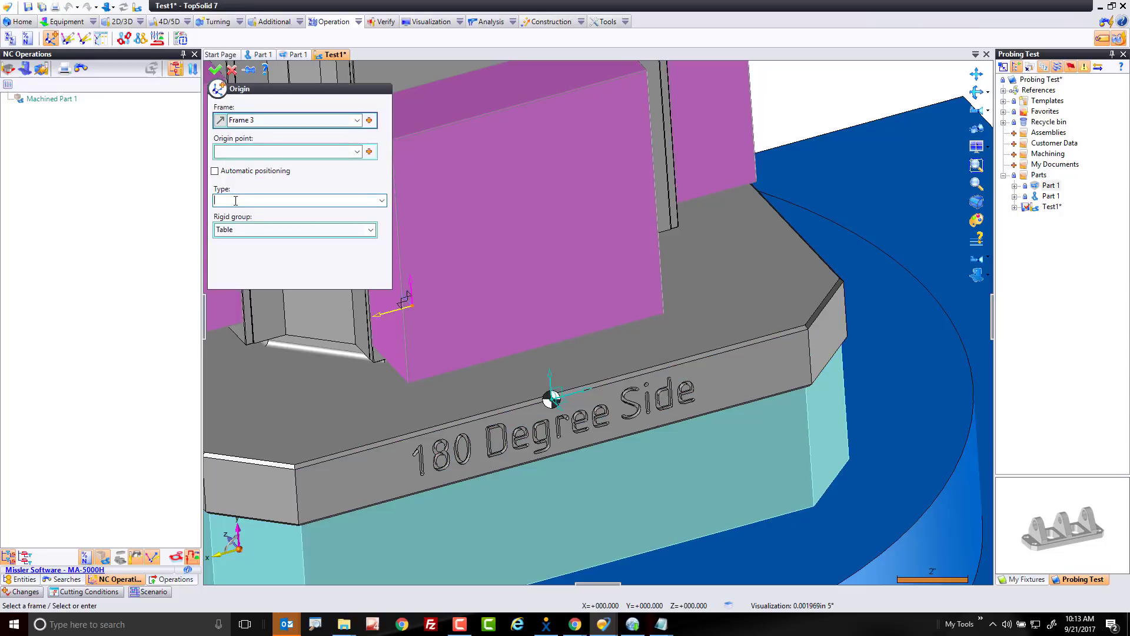
type("74")
left_click(216, 70)
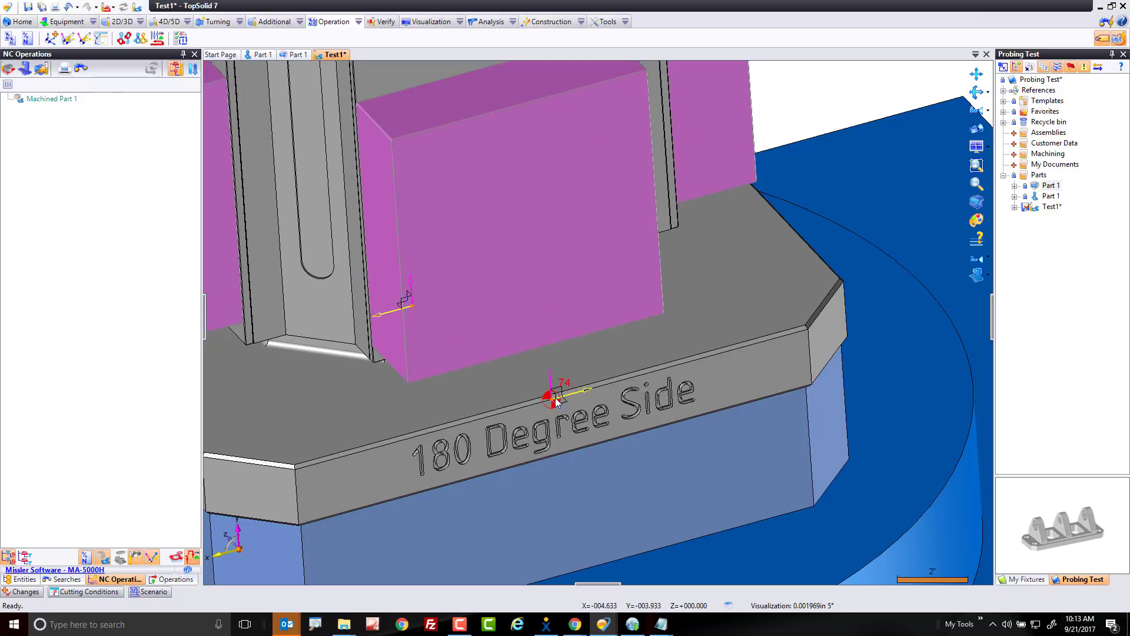
scroll(520, 456, "down", 6)
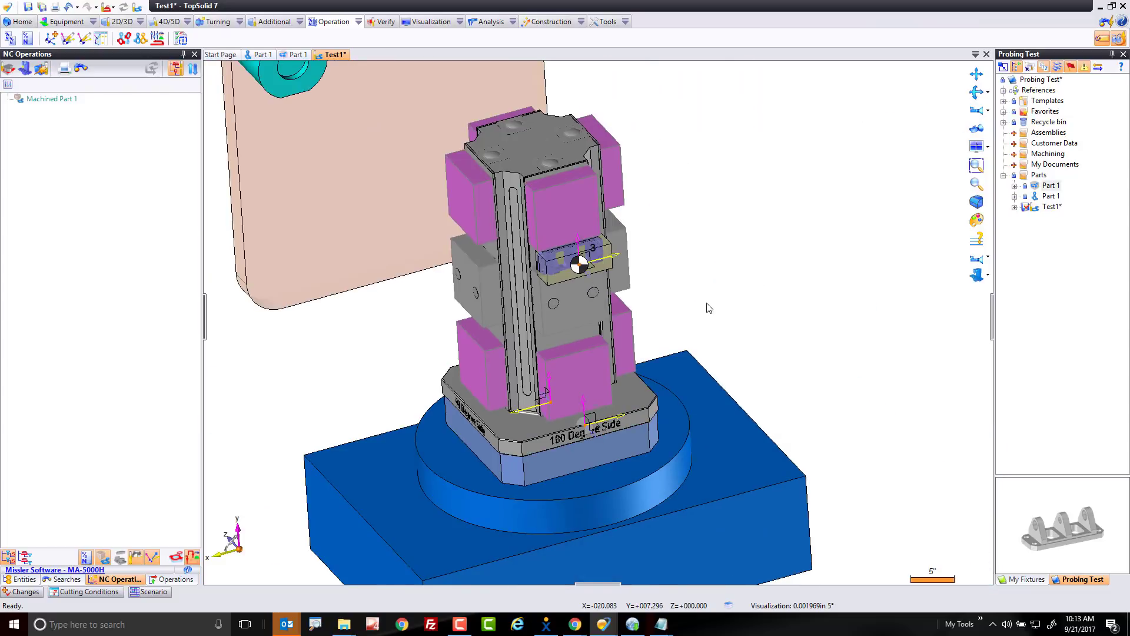
key("ctrl+s")
Start a Control Points probing operation using the 1mm Ball Touch probe from the catalogue
left_click(274, 24)
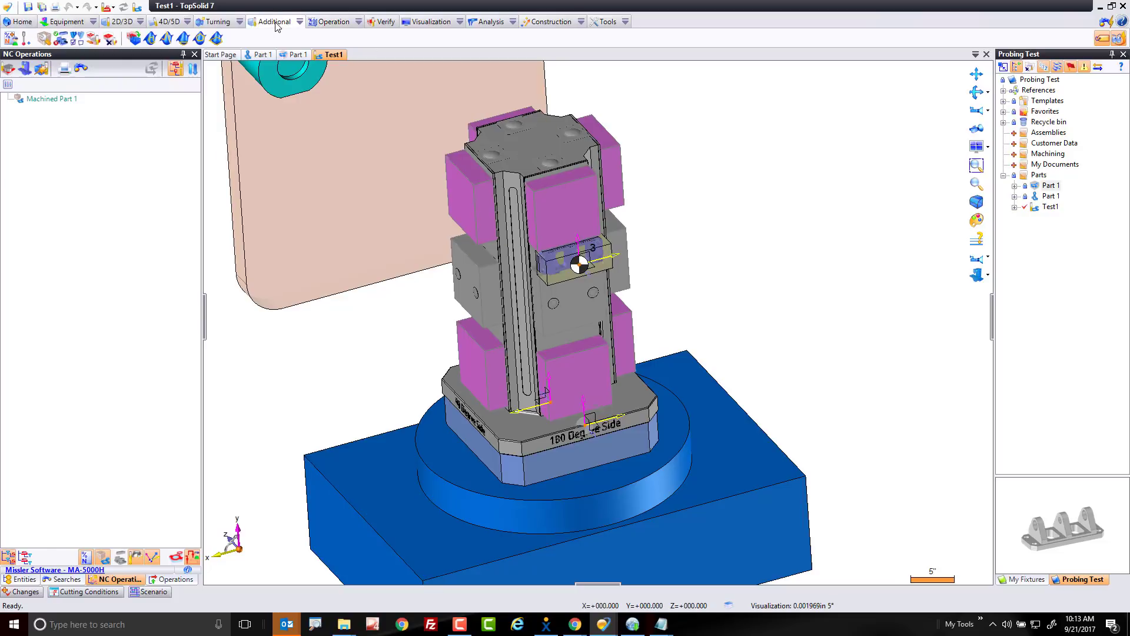
left_click(28, 41)
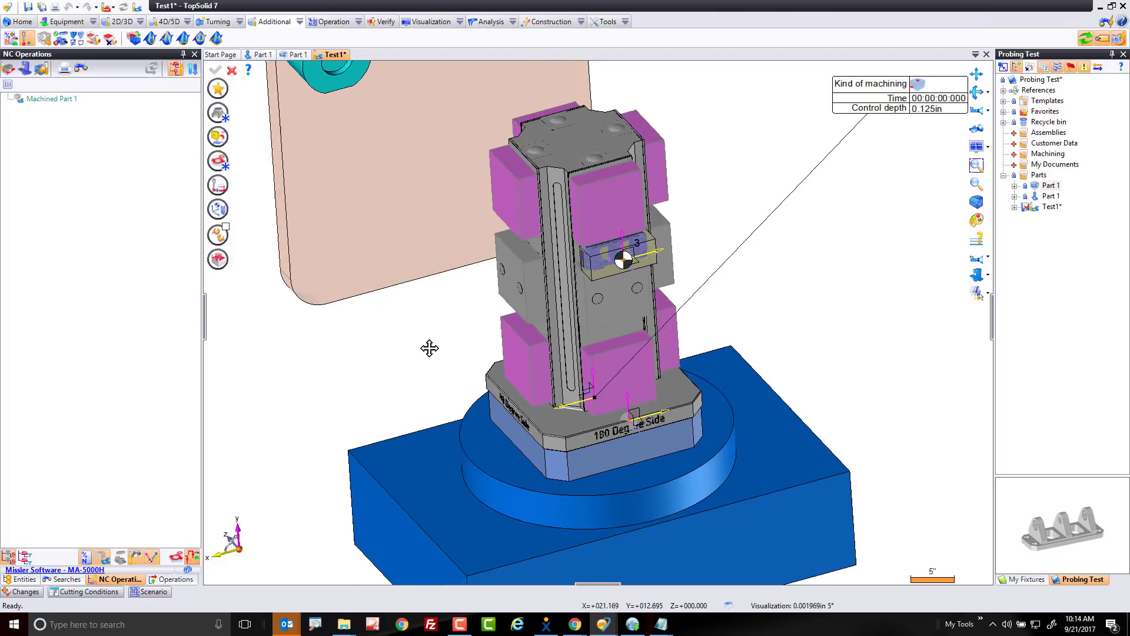
left_click(223, 114)
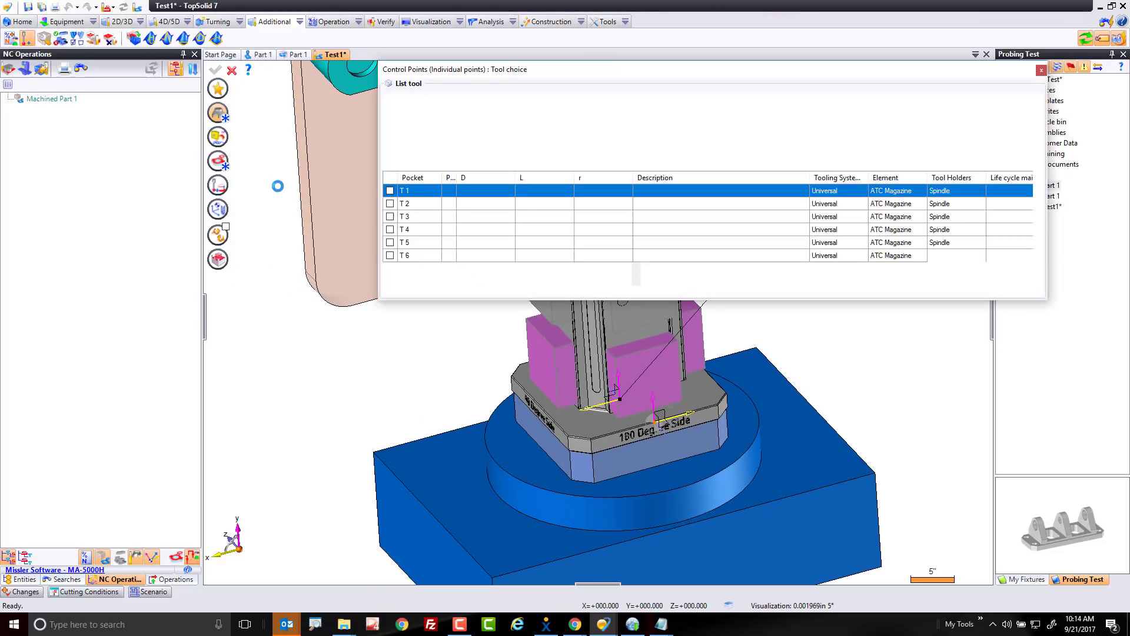
double_click(483, 192)
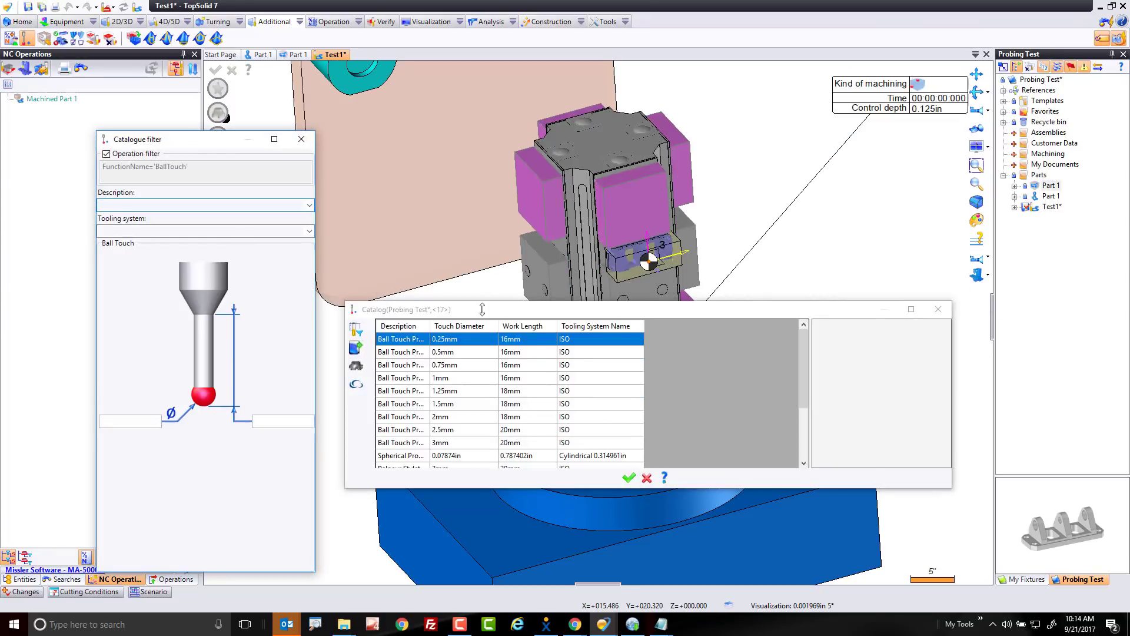
left_click(462, 380)
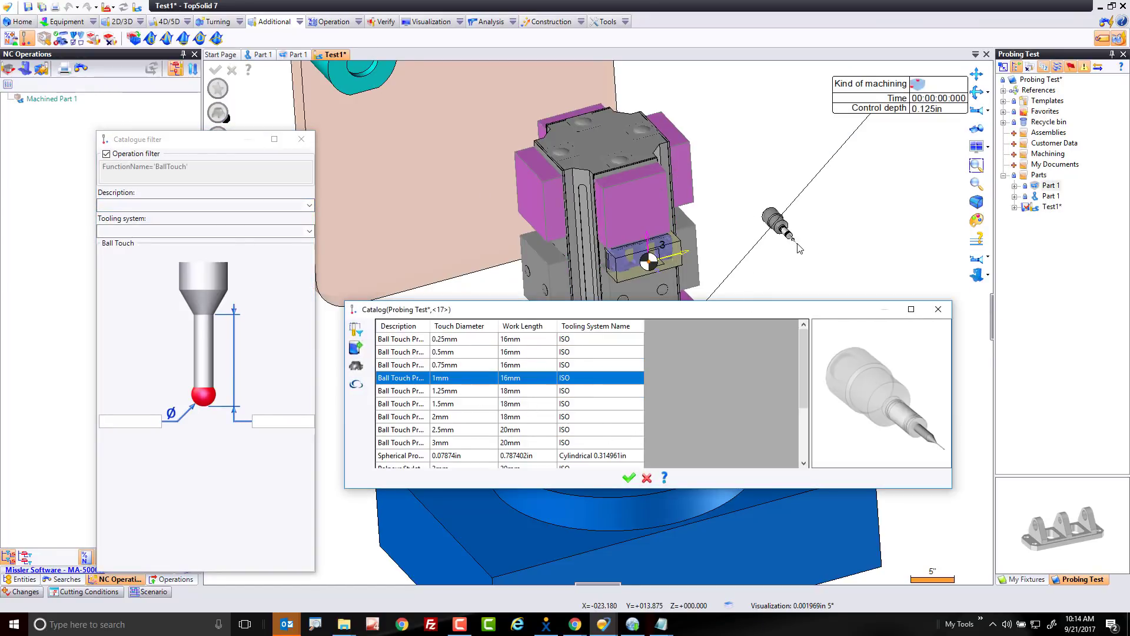
left_click(629, 478)
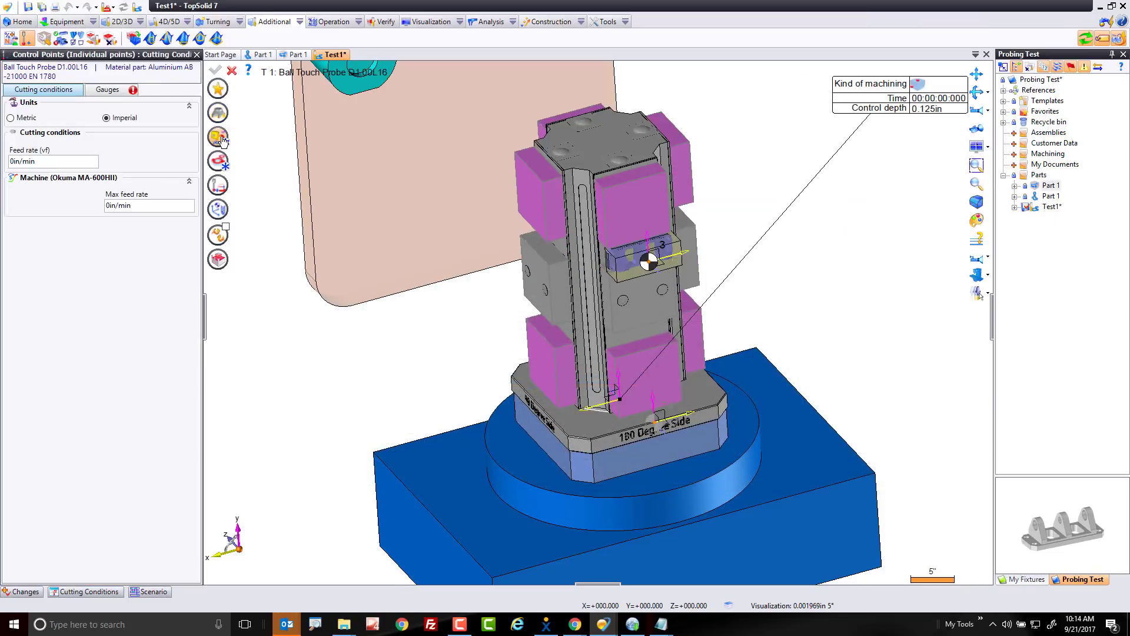
Set the feed rate to 25 in/min and enable the Tool Offset 1 Bottom gauge
left_click(47, 162)
type("25")
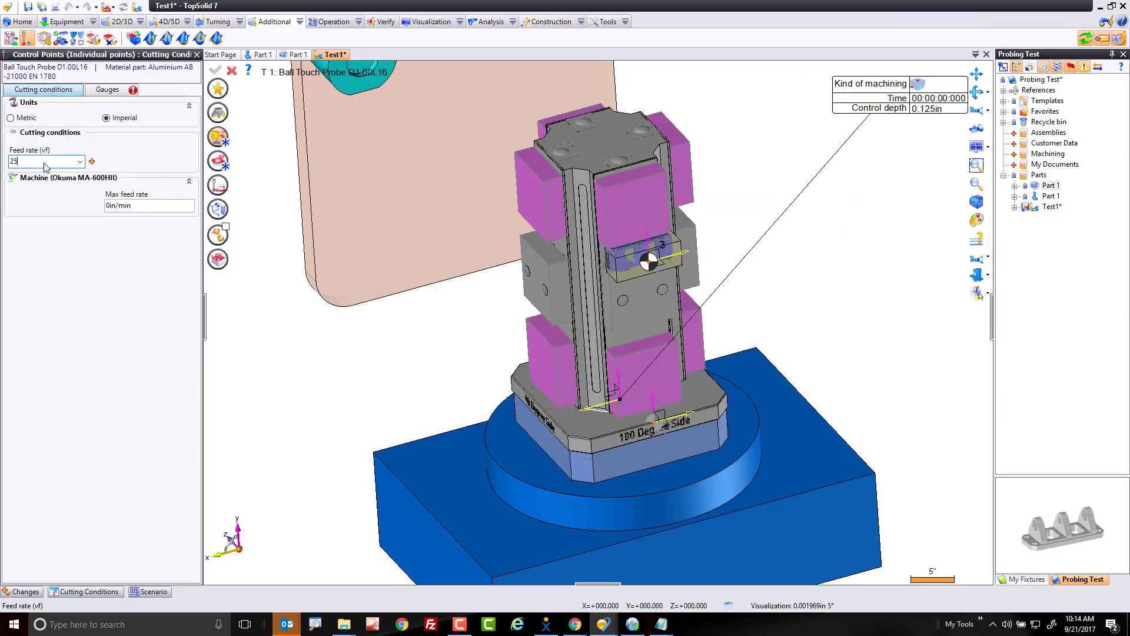
key("Tab")
left_click(108, 90)
left_click(53, 129)
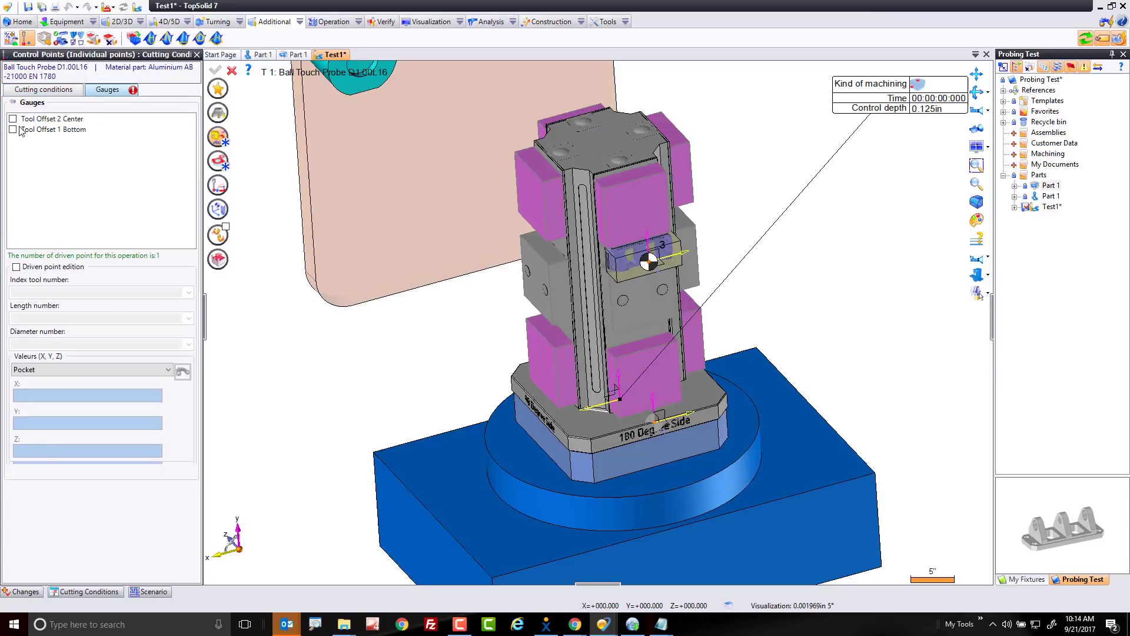
left_click(12, 129)
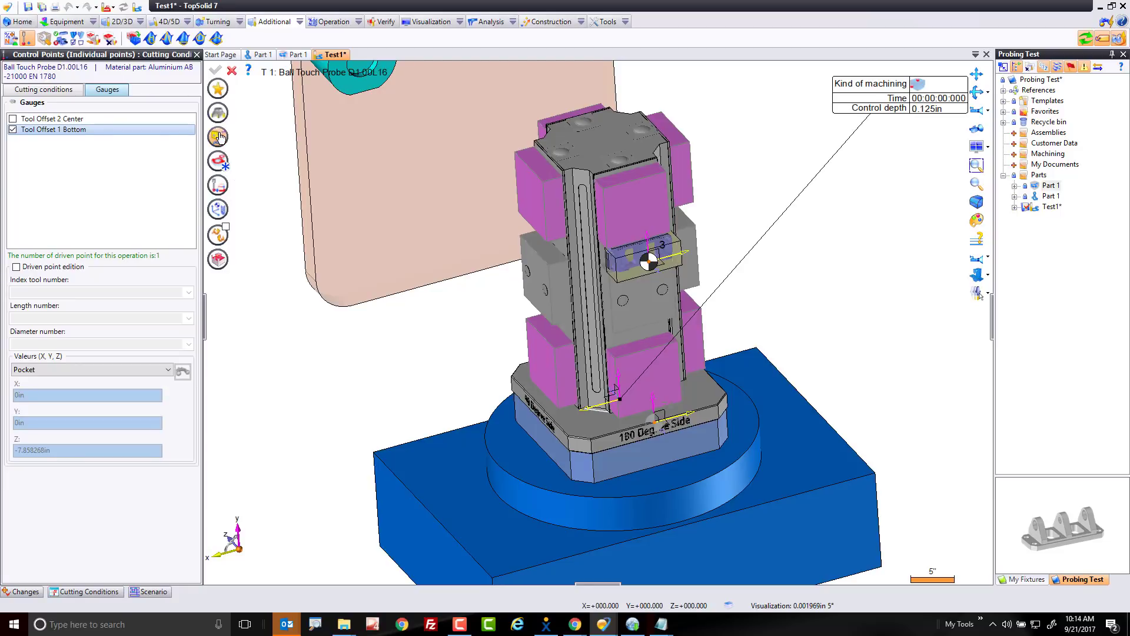
scroll(655, 263, "up", 2)
scroll(655, 263, "up", 2)
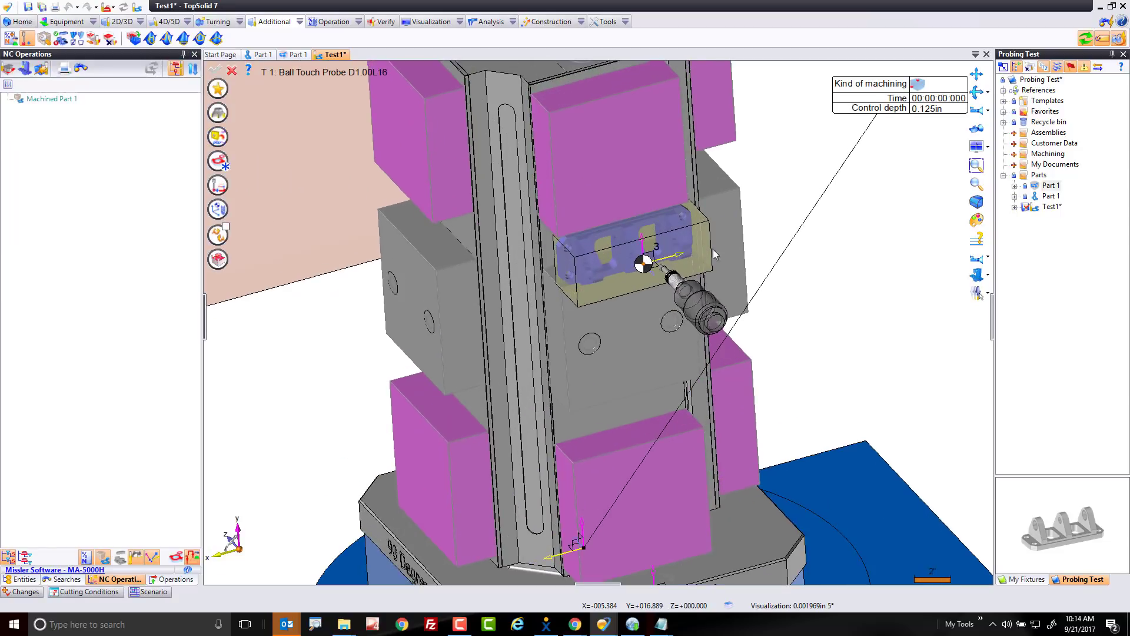
Set the machining kind to rectangle probing, selecting against the stock instead of finish
left_click(914, 87)
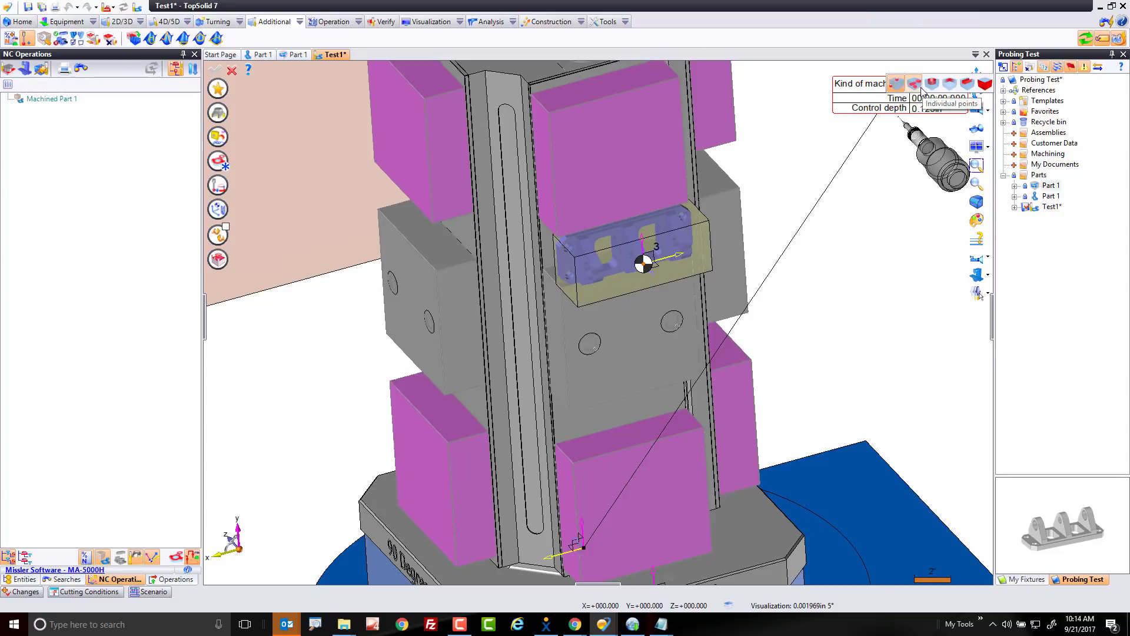
left_click(985, 86)
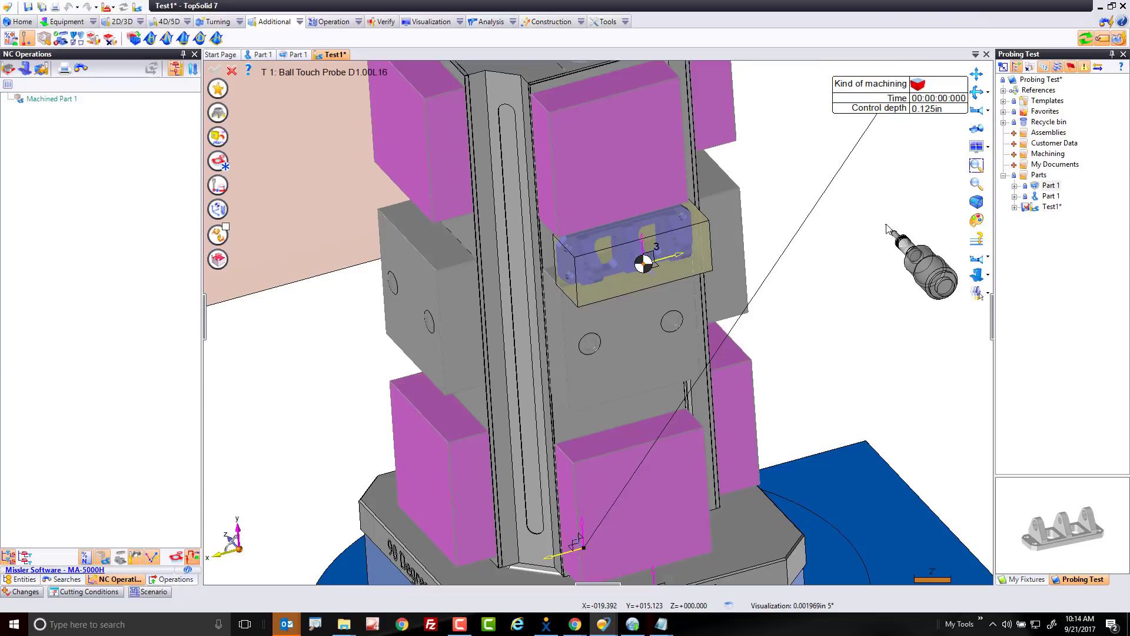
left_click(217, 162)
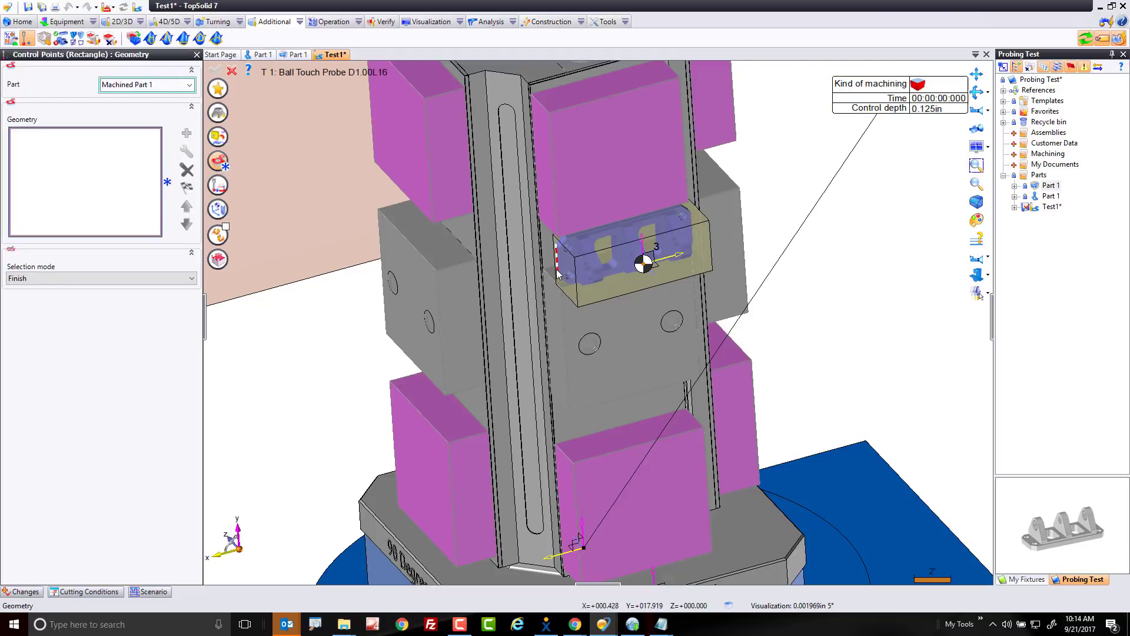
left_click(97, 277)
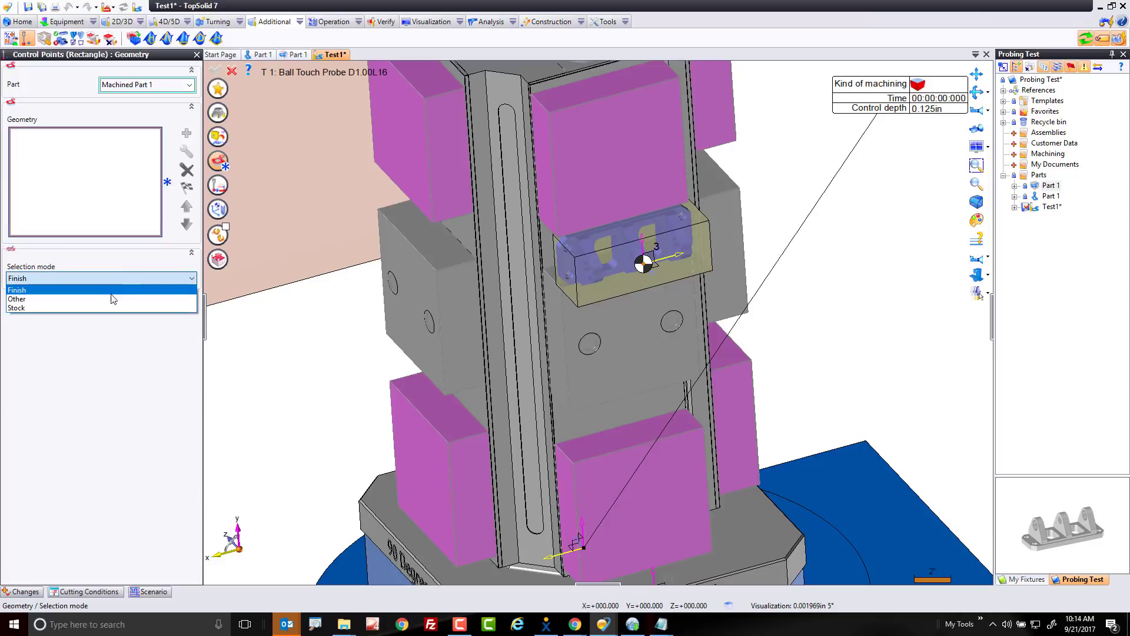
left_click(97, 308)
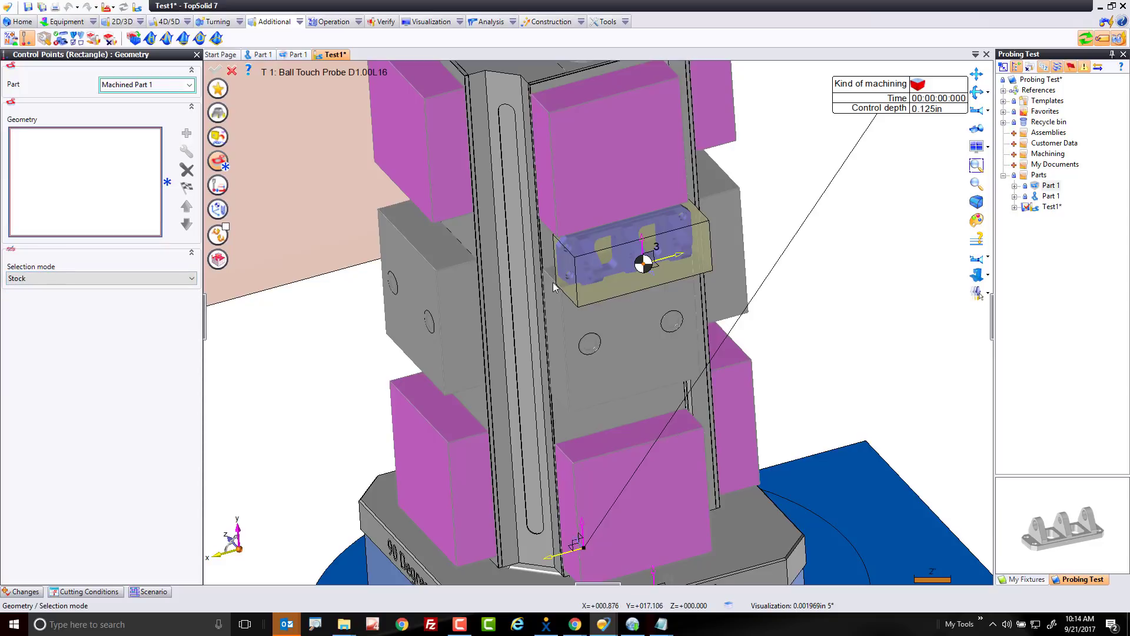
Place four probing points on the part and show the Comments page's work coordinate system
left_click(606, 242)
left_click(607, 241)
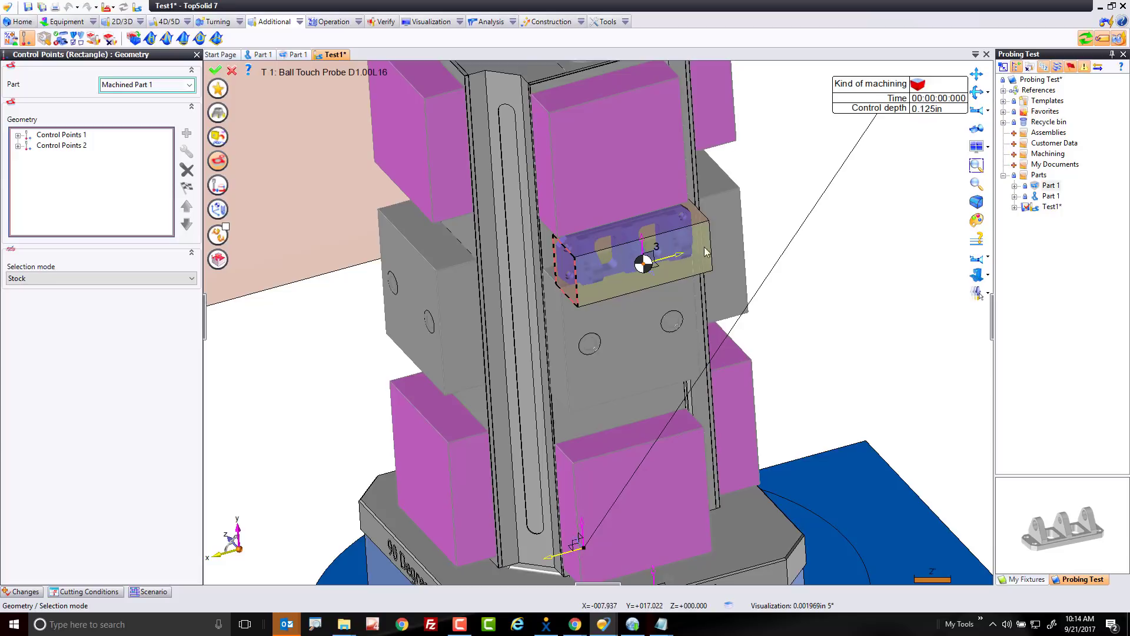
middle_click_drag(722, 271, 518, 177)
left_click(548, 222)
left_click(523, 136)
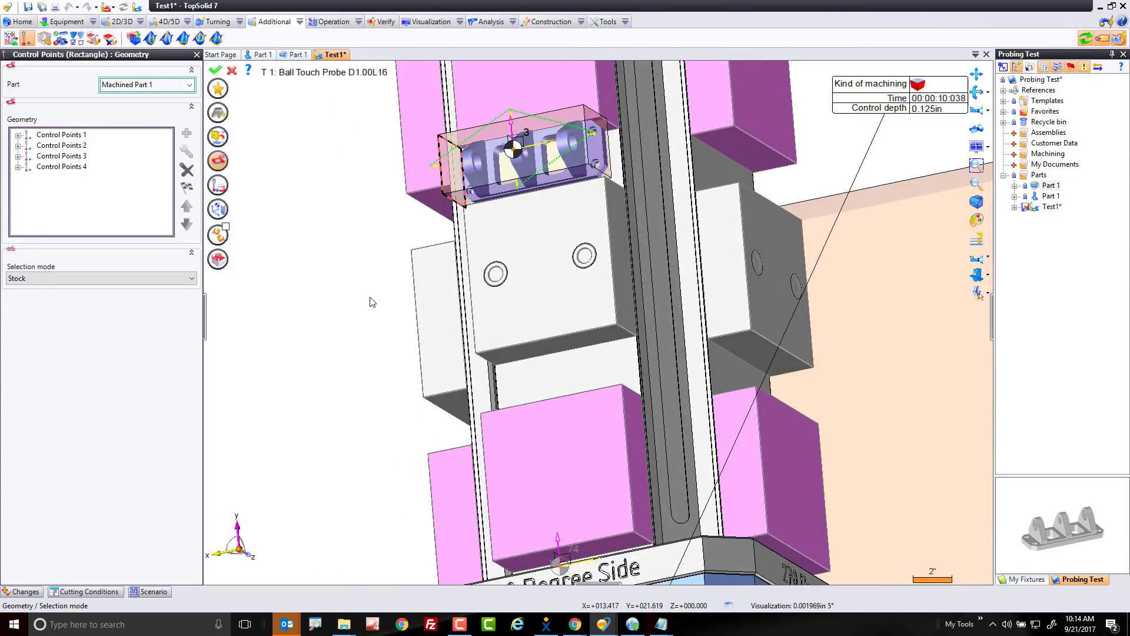
middle_click_drag(577, 232, 383, 282)
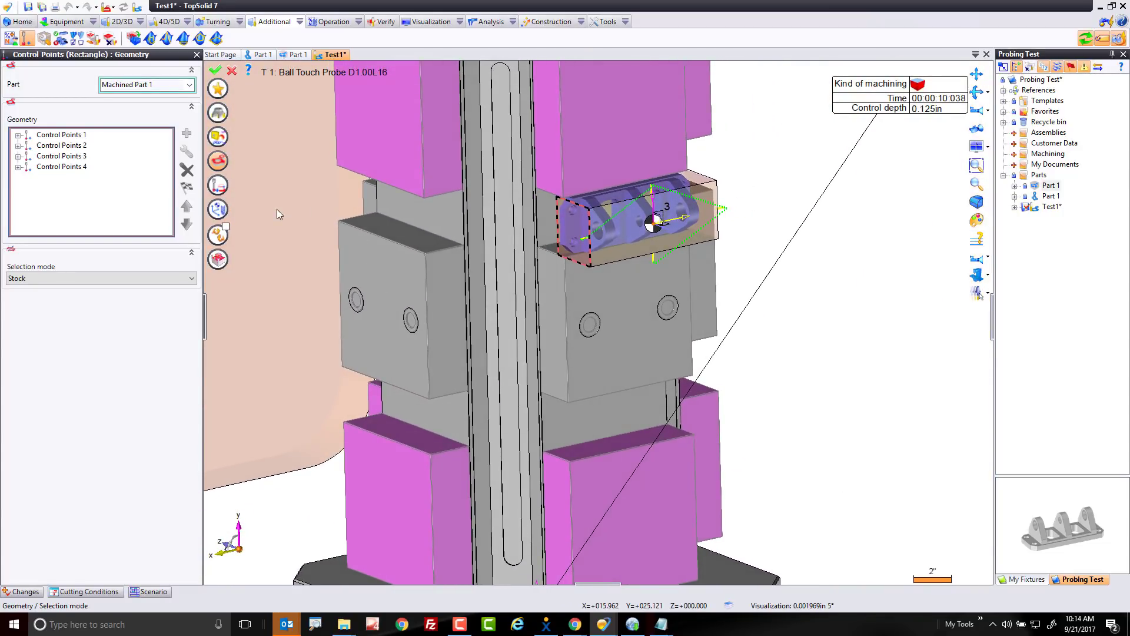
scroll(383, 182, "down", 2)
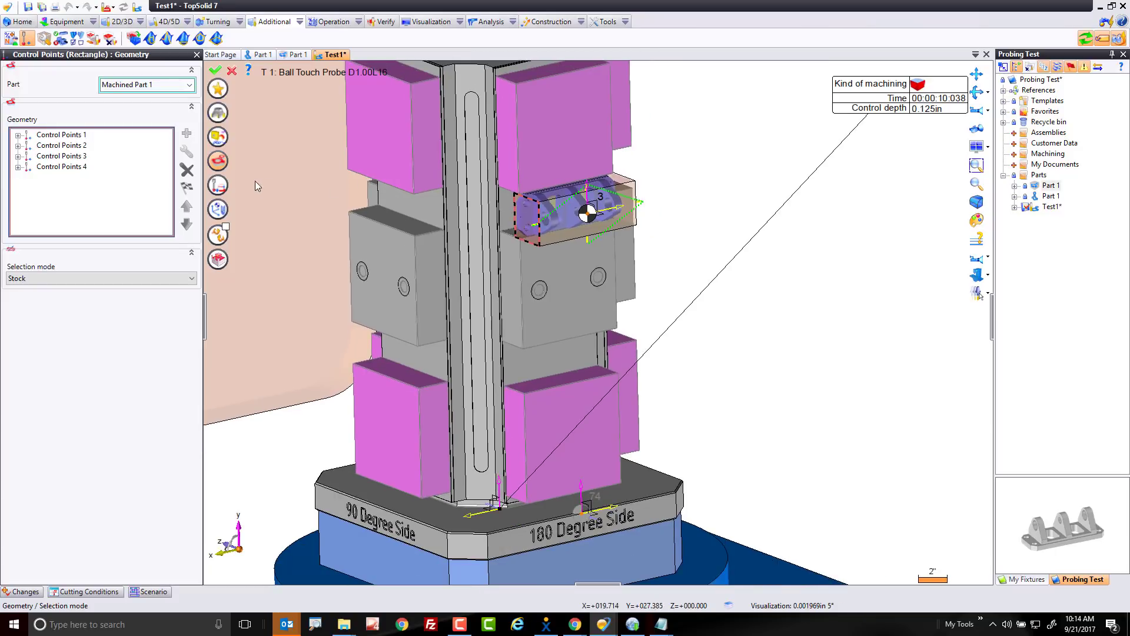
left_click(218, 209)
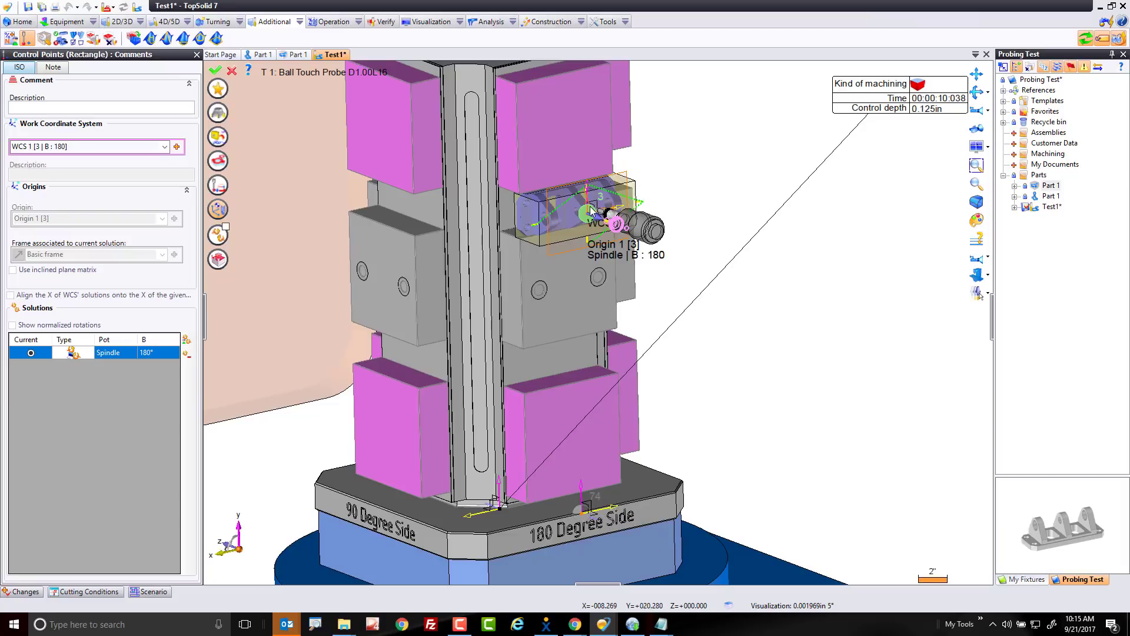
Create a WCS named 'Probing WCS' on the 180 Degree Side frame using Origin 2 [74]
left_click(165, 147)
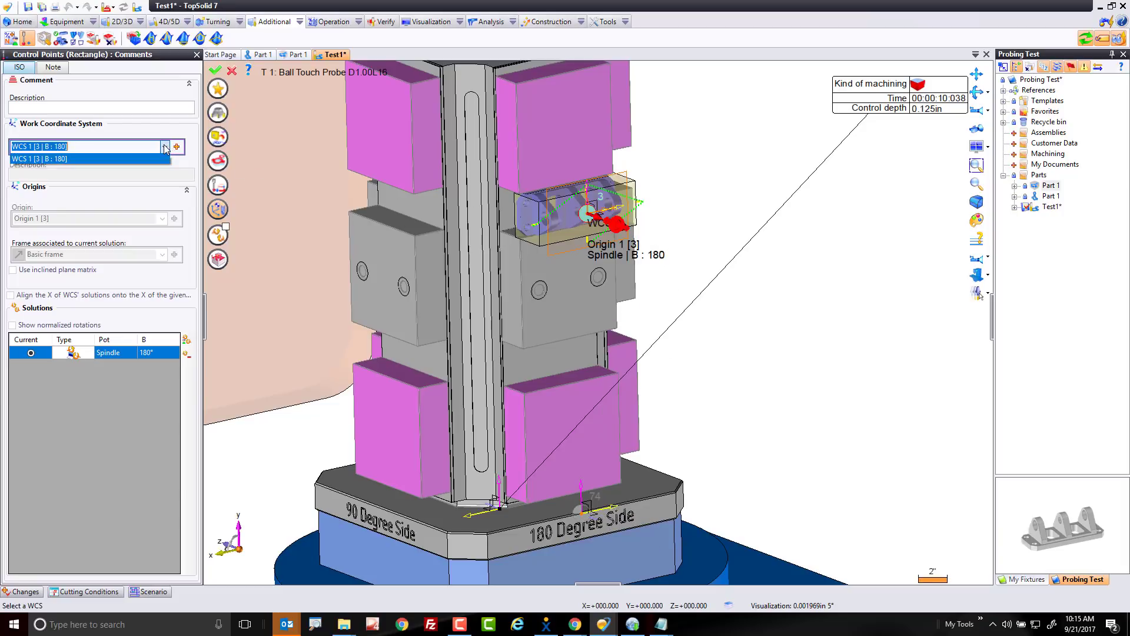
left_click(177, 146)
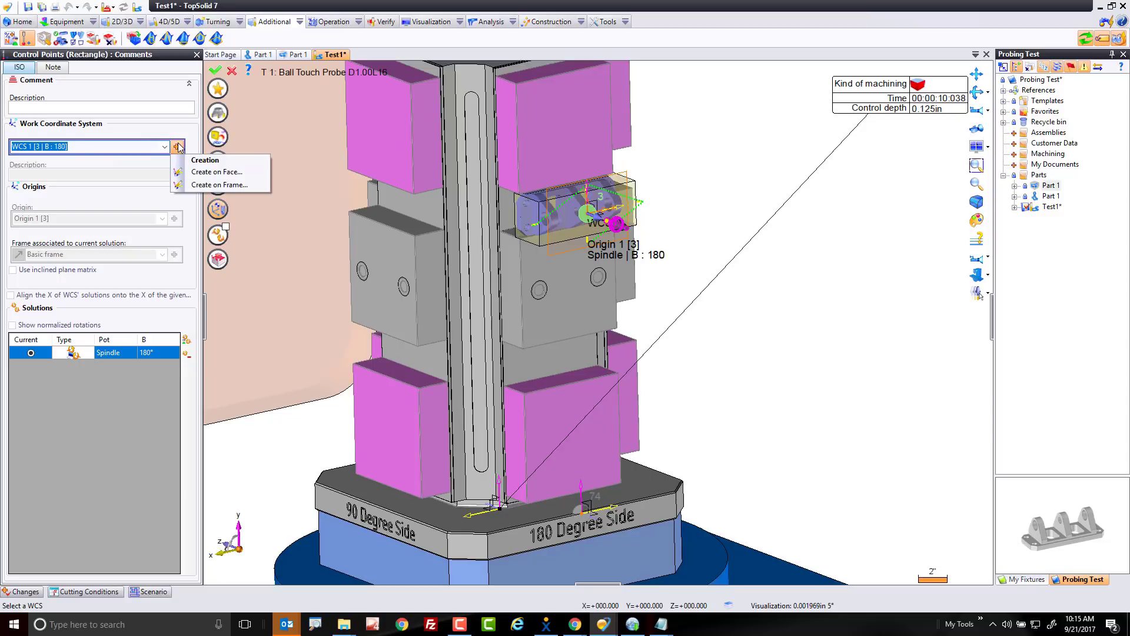
left_click(241, 186)
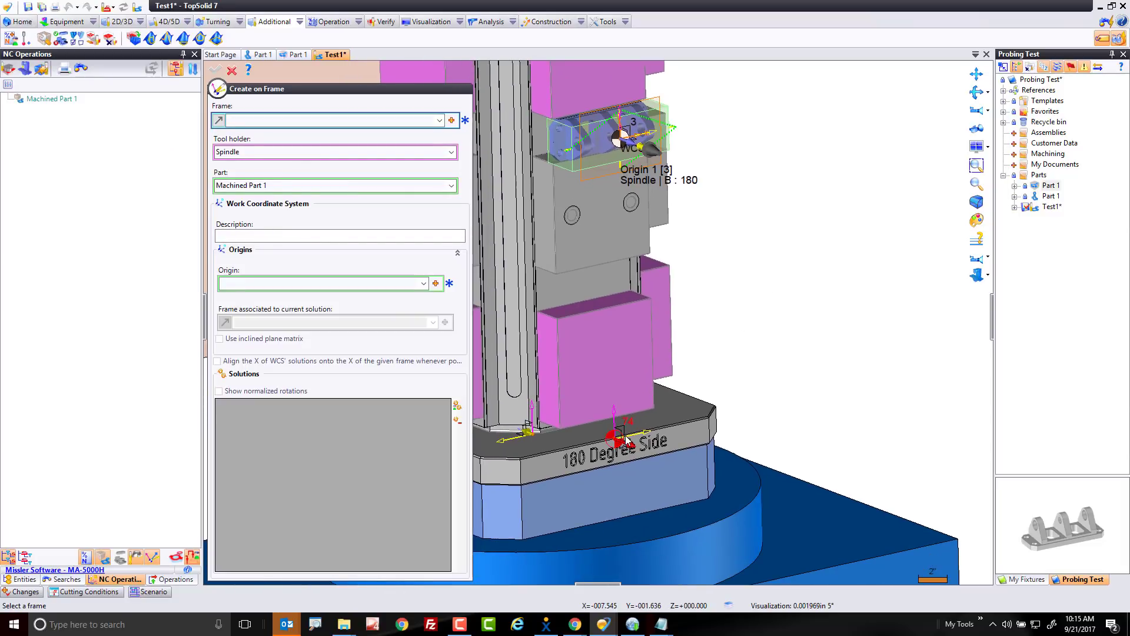
left_click(631, 443)
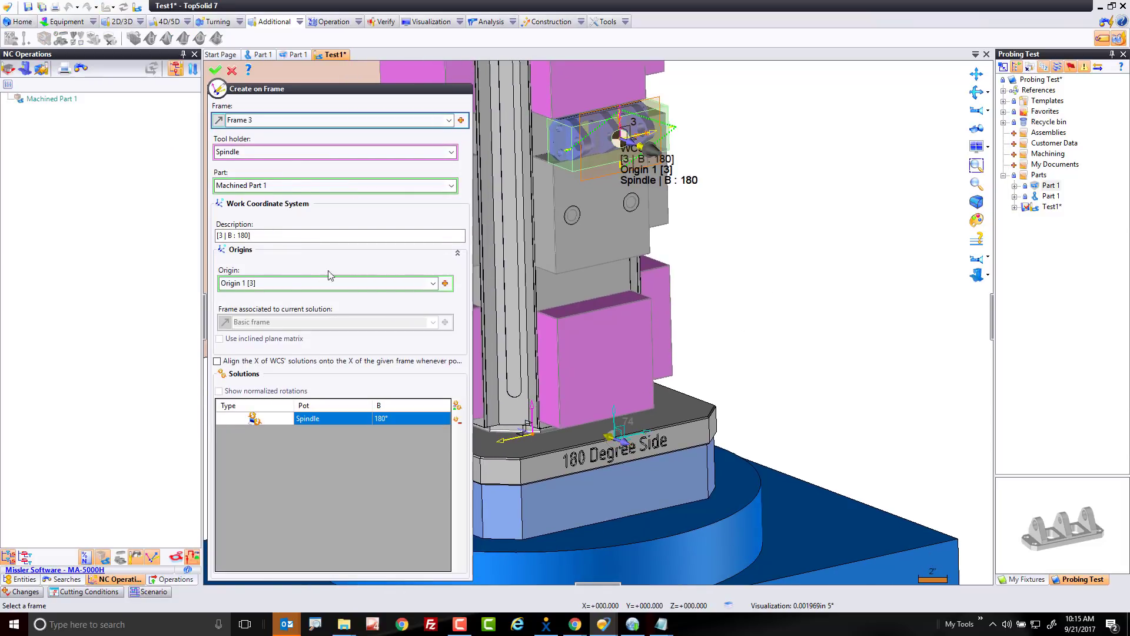
left_click(434, 283)
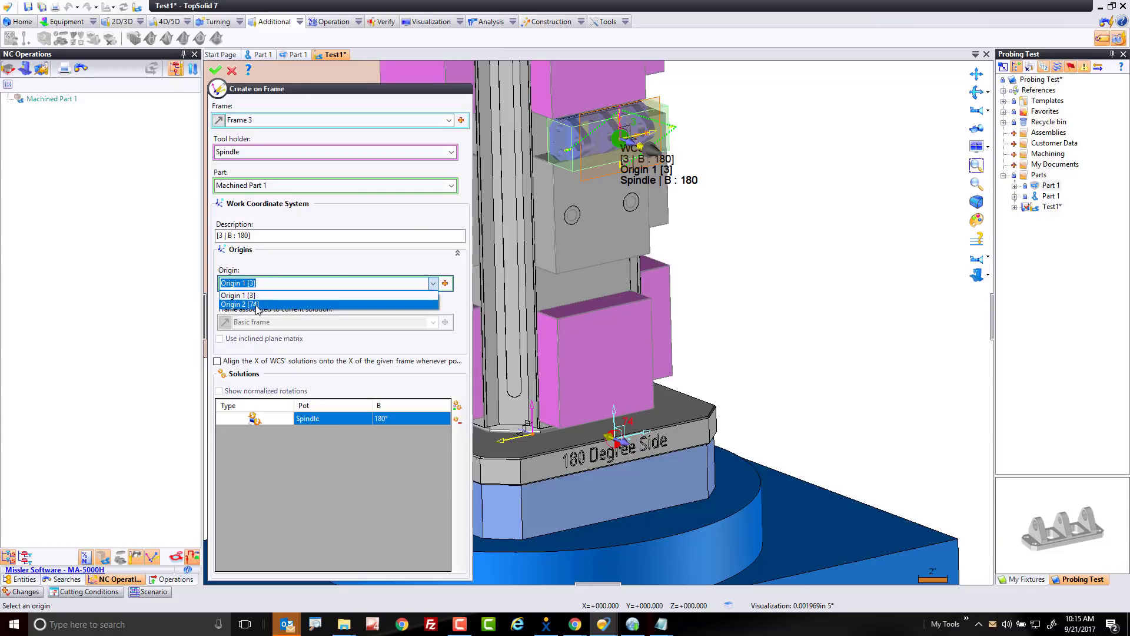
left_click(255, 305)
left_click(267, 235)
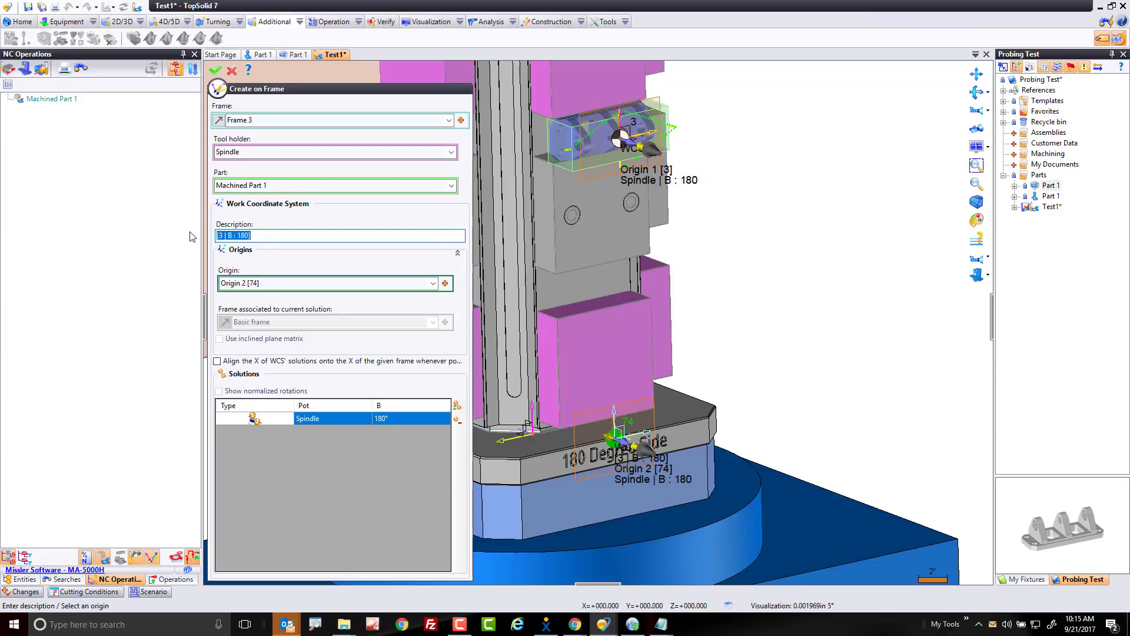
type("Probing WCS")
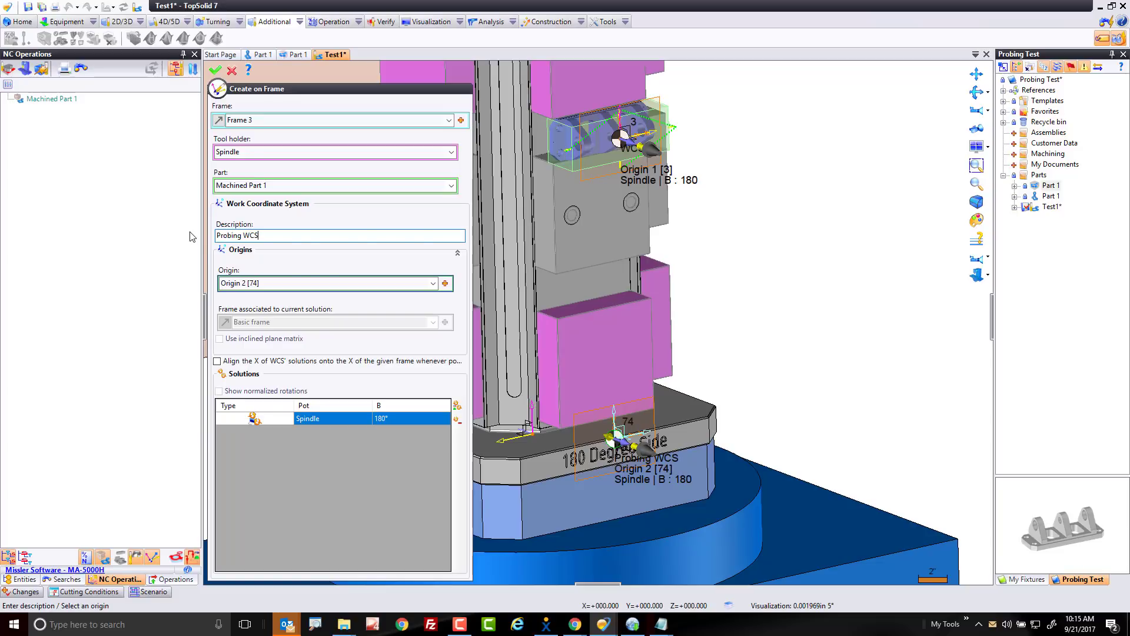
left_click(217, 71)
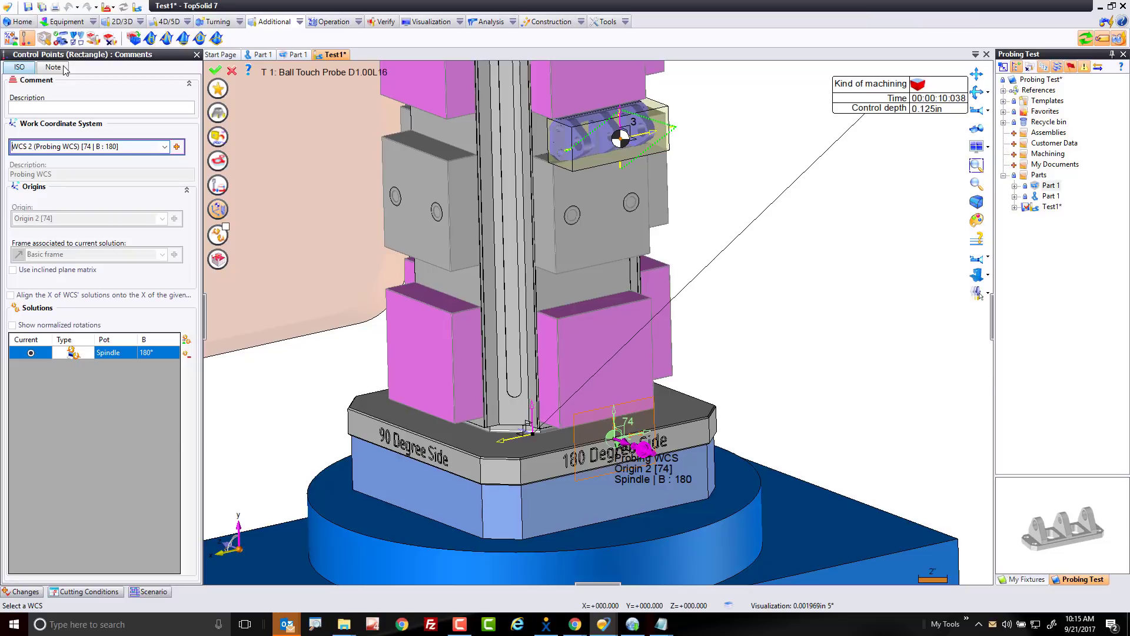
Add 3 as a block comment word on the Note tab and validate the Control Points operation
left_click(64, 69)
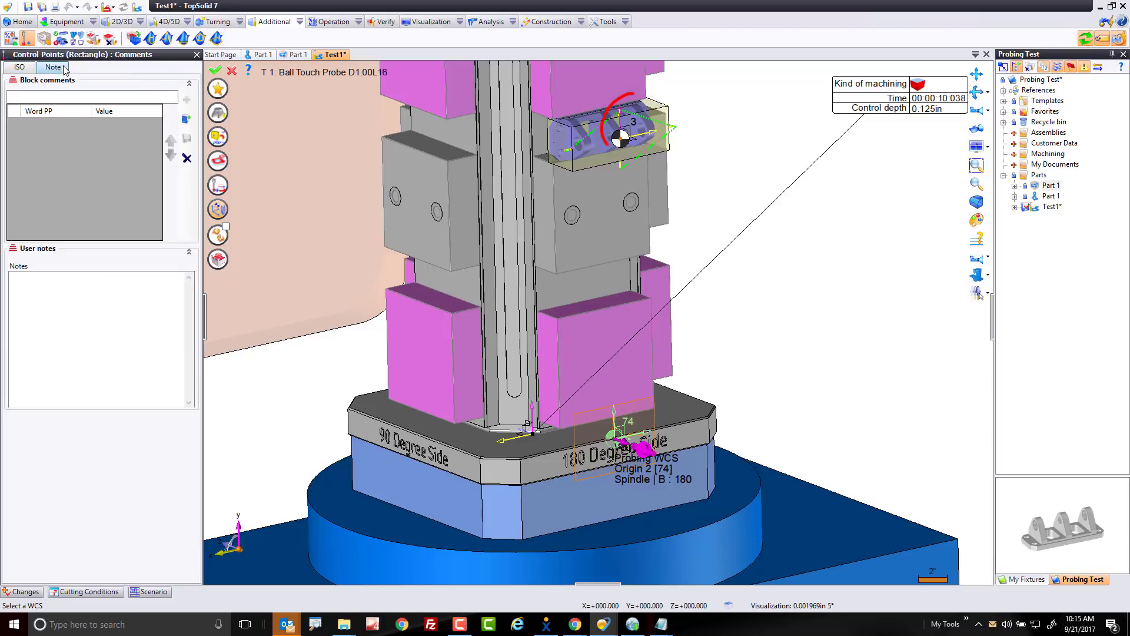
left_click(42, 95)
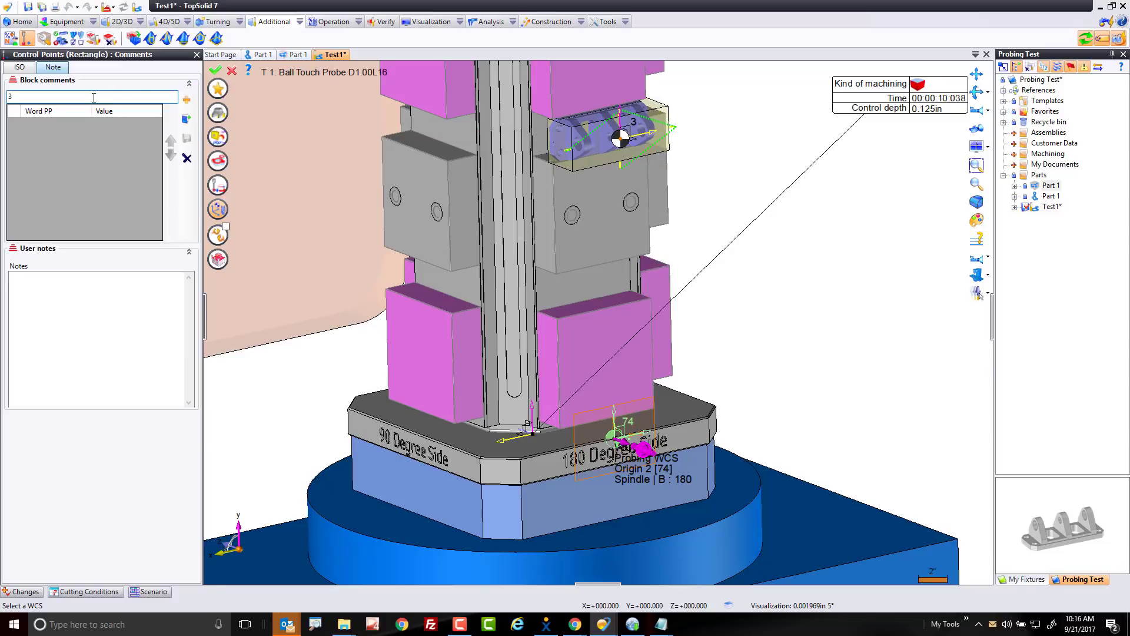
left_click(185, 103)
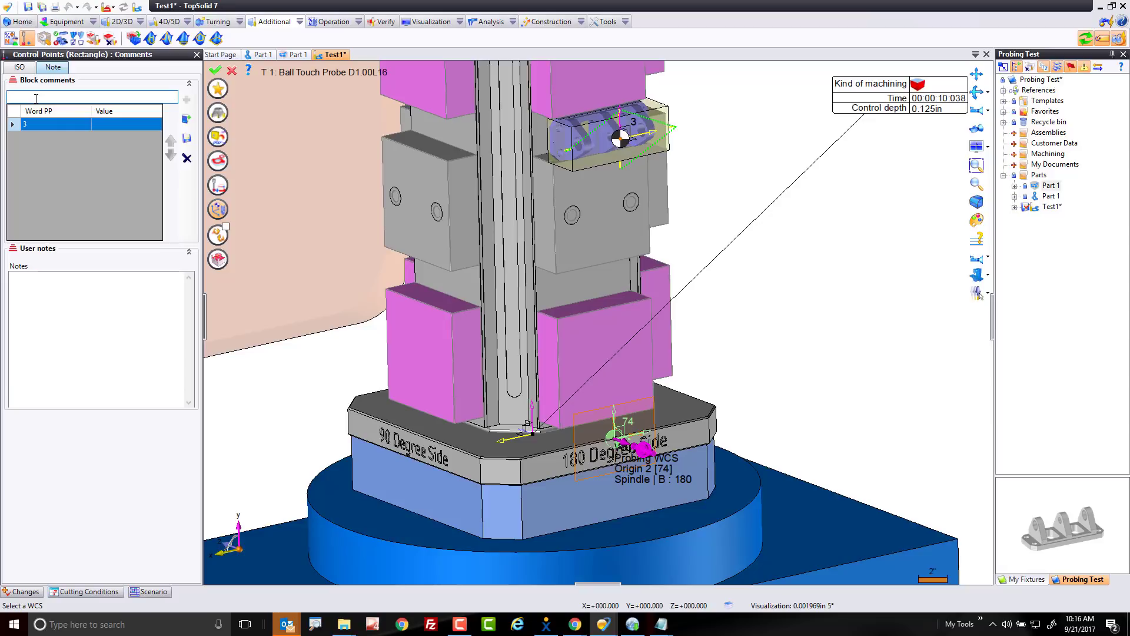
left_click(622, 140)
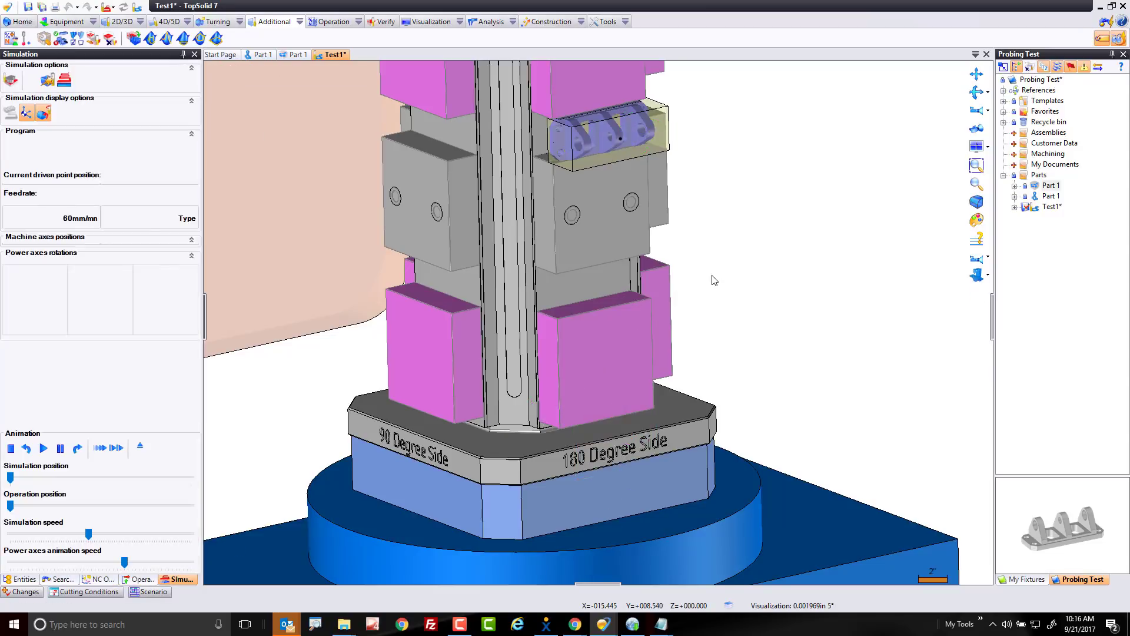
Play the probing cycle simulation, then close it to return to NC Operations
scroll(765, 300, "down", 5)
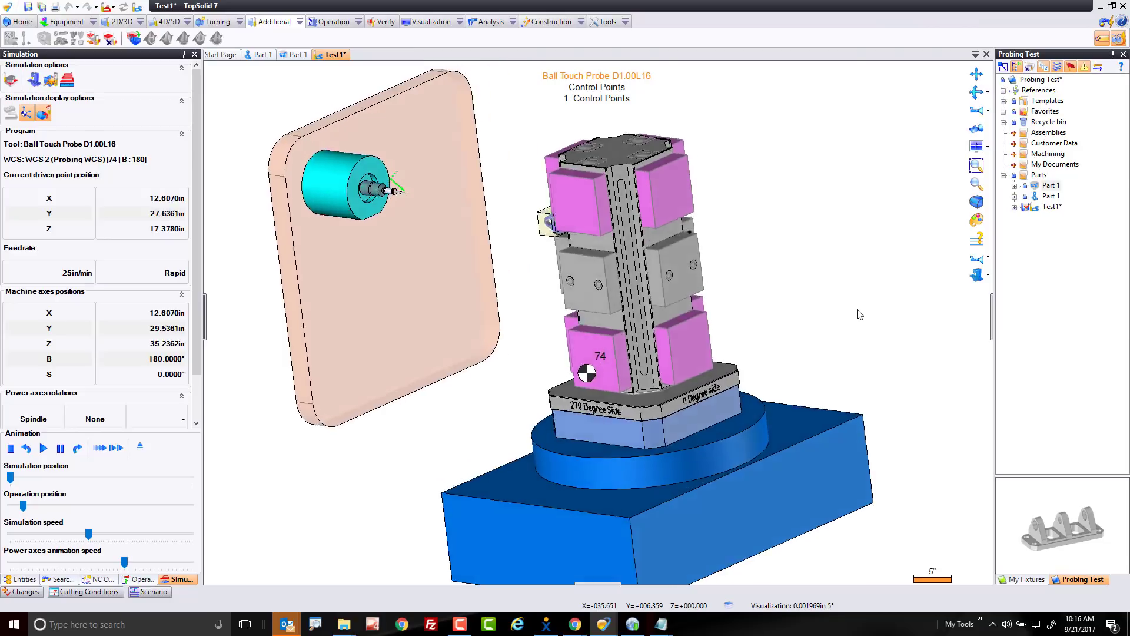
scroll(859, 313, "up", 8)
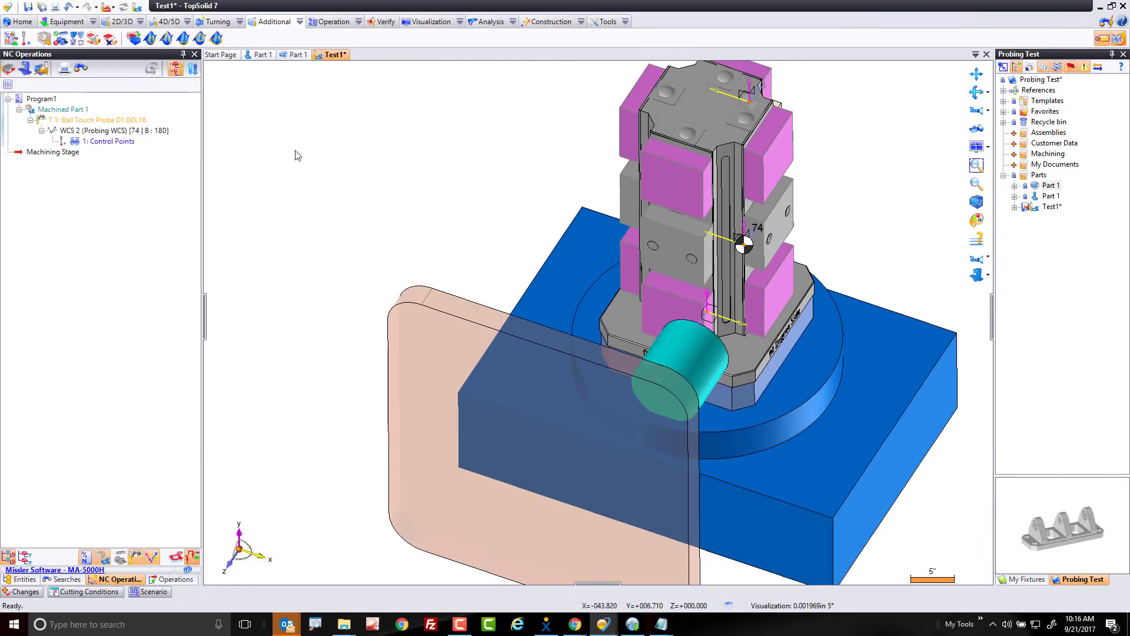
left_click(113, 142)
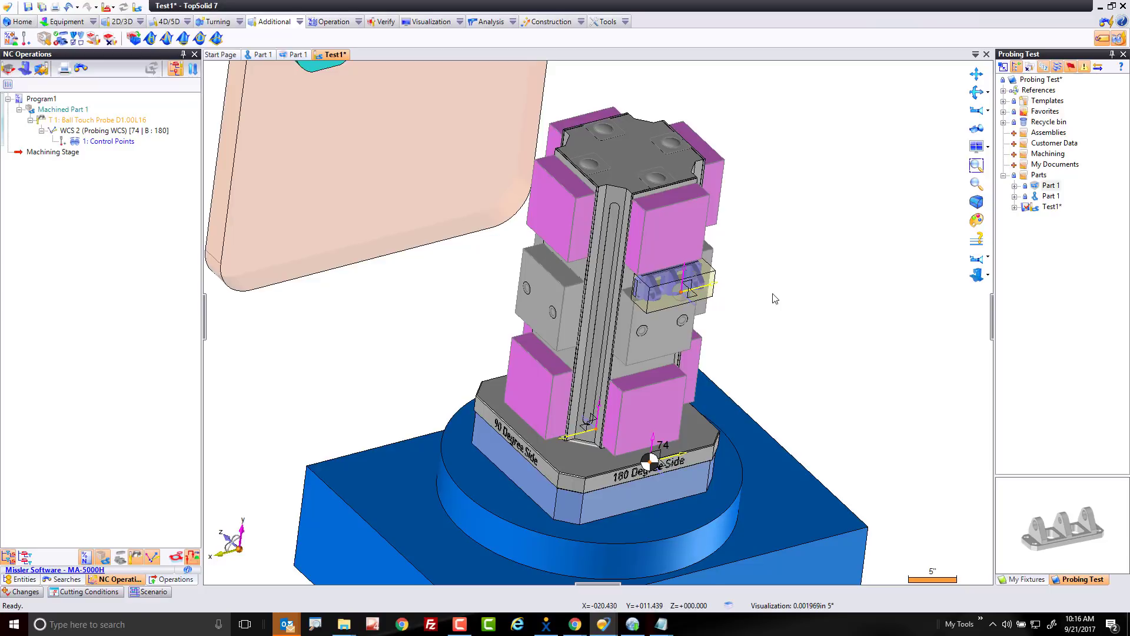
Save the project and start an End Milling operation on the part
key("ctrl+s")
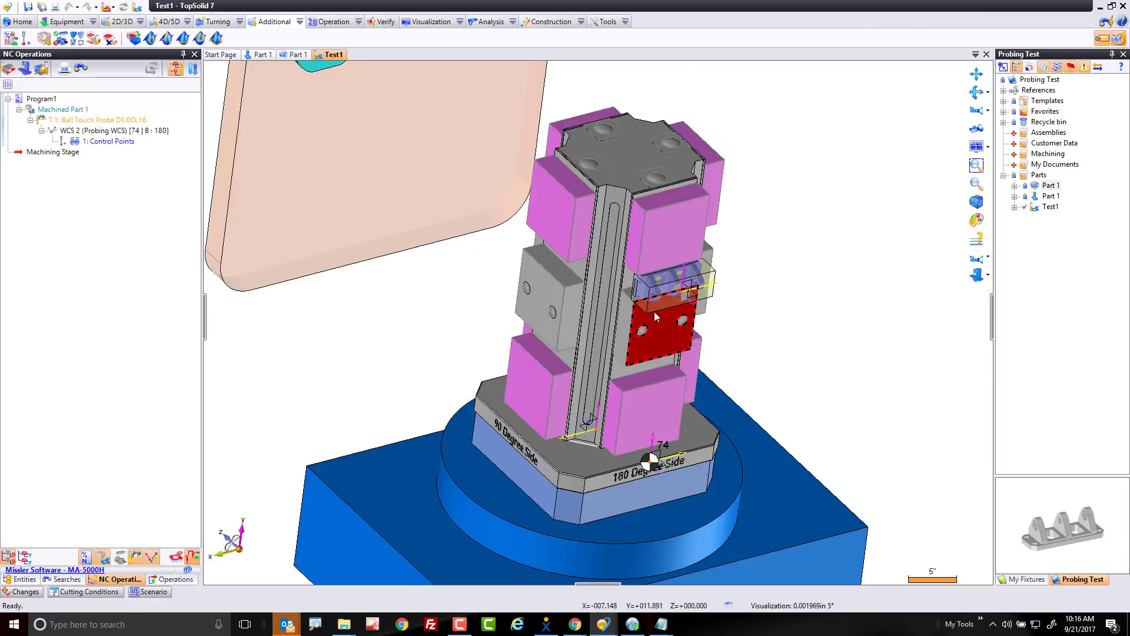
scroll(650, 294, "up", 5)
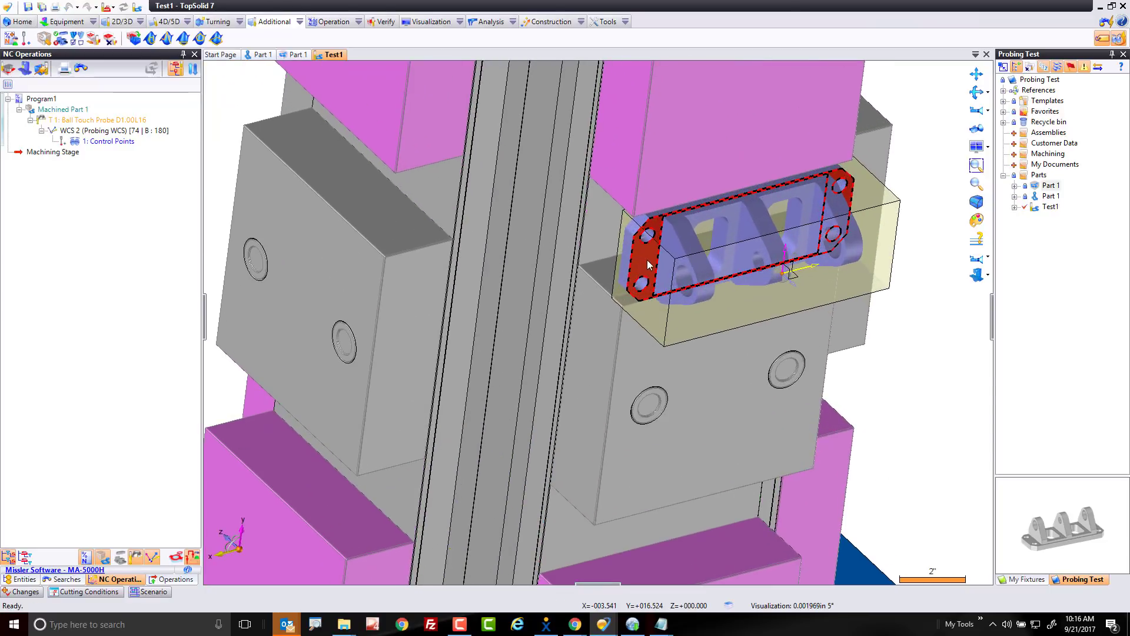
right_click(641, 261)
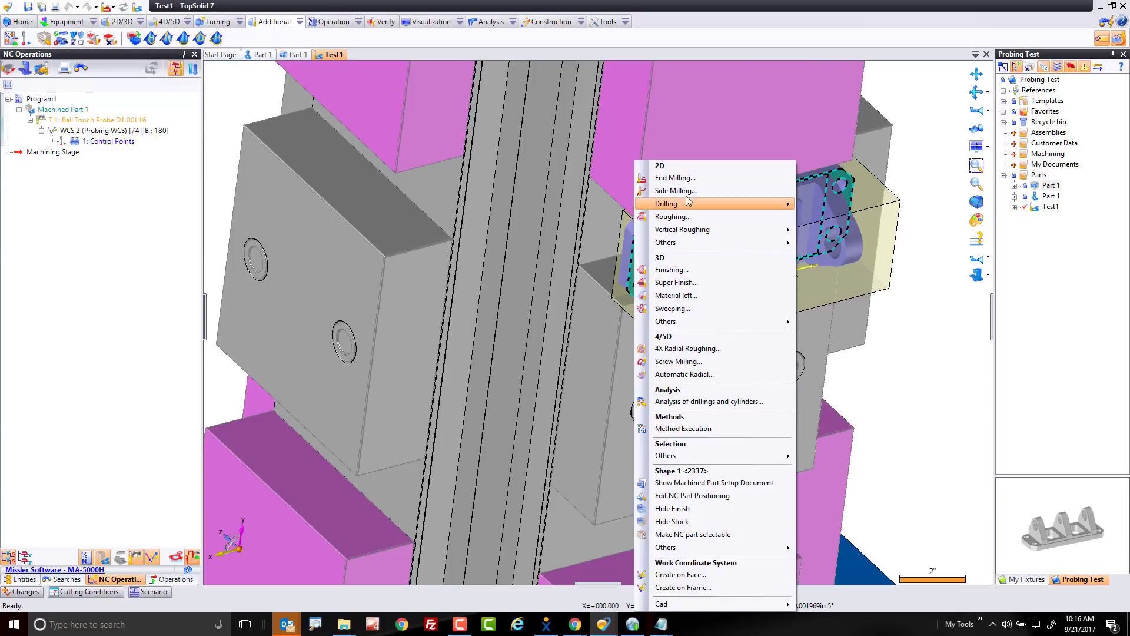
left_click(693, 178)
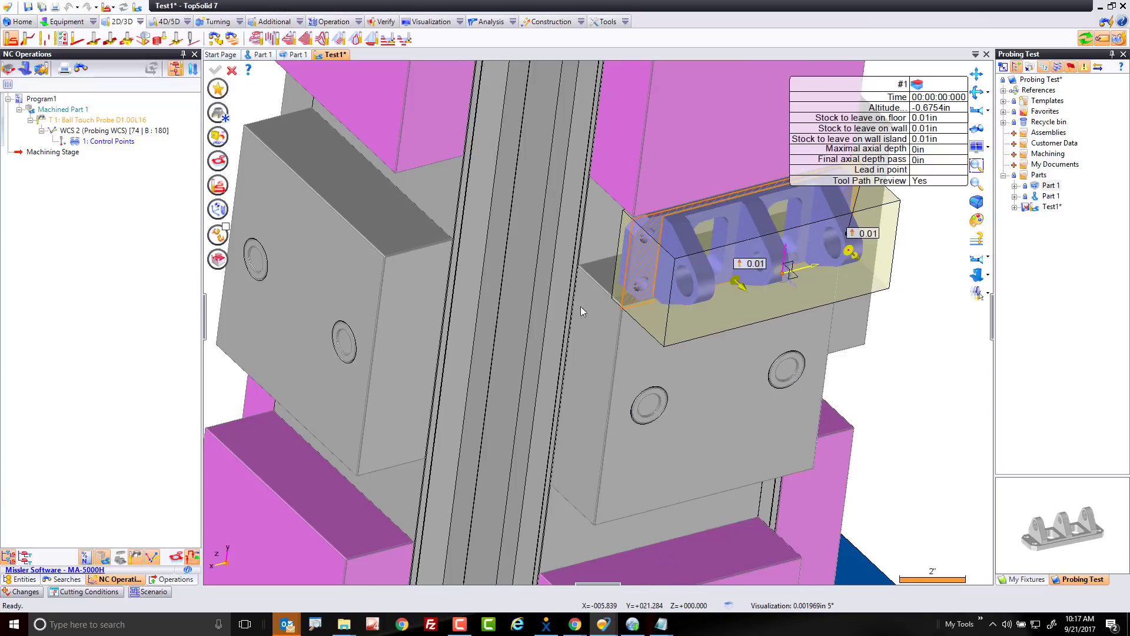
Assign a 0.75in by 1.25in slot mill with holder to pocket T2
left_click(217, 112)
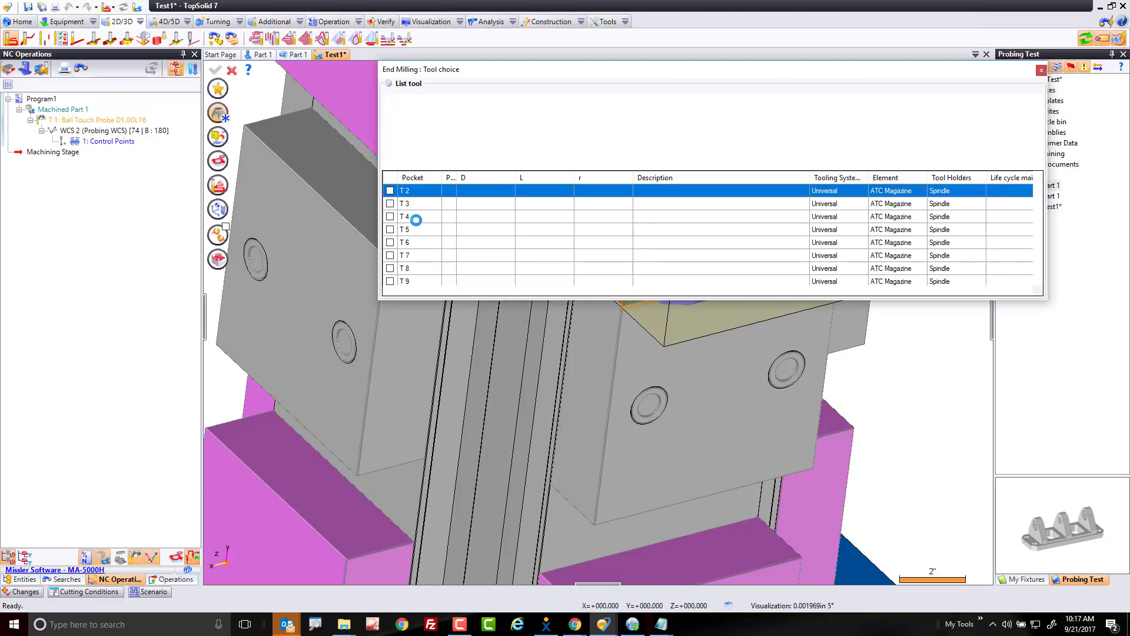
left_click(493, 117)
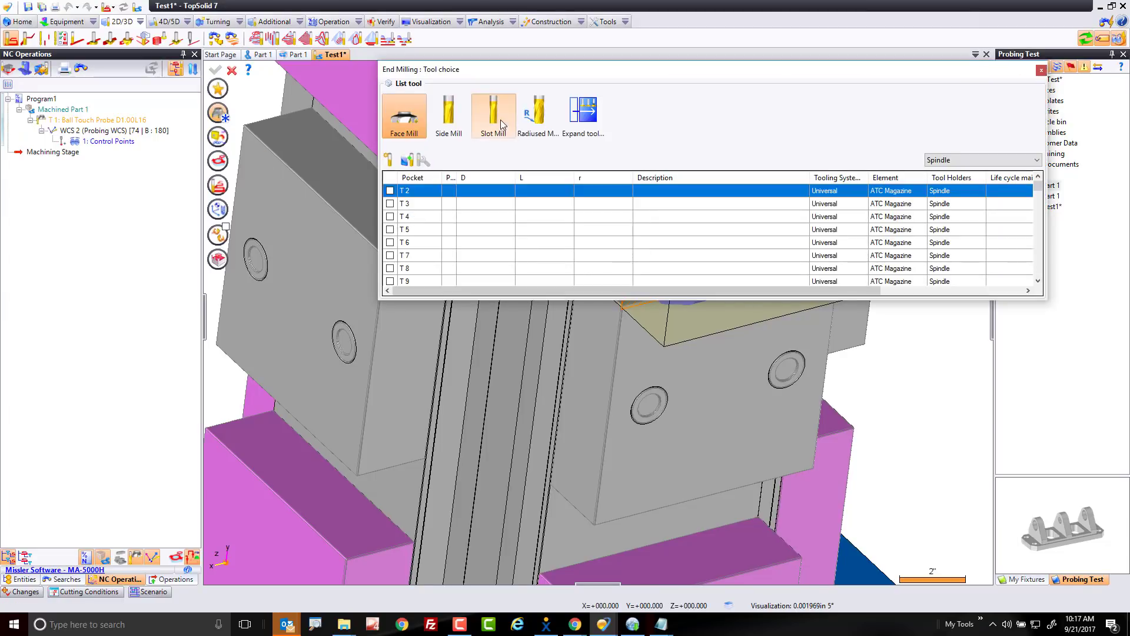
double_click(486, 195)
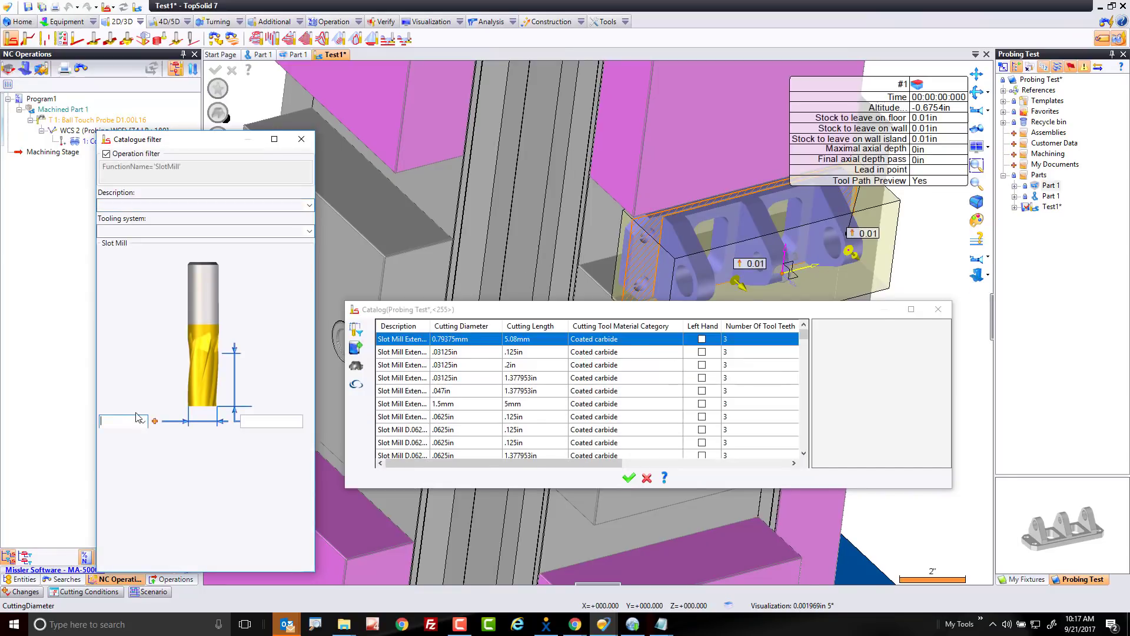
type(".75")
key("Tab")
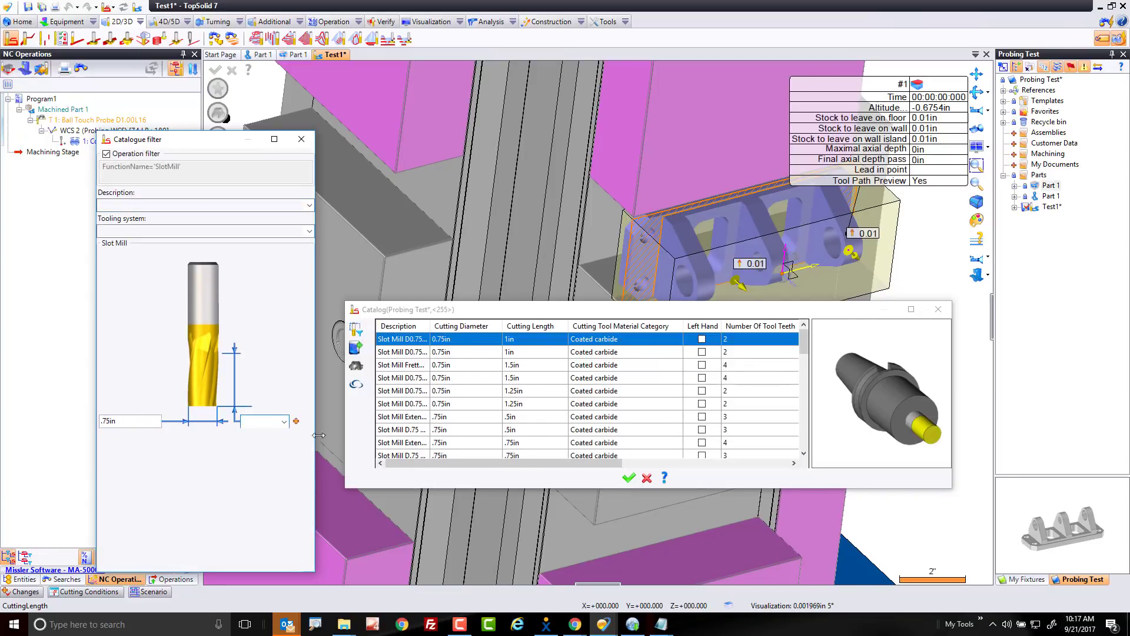
left_click(469, 404)
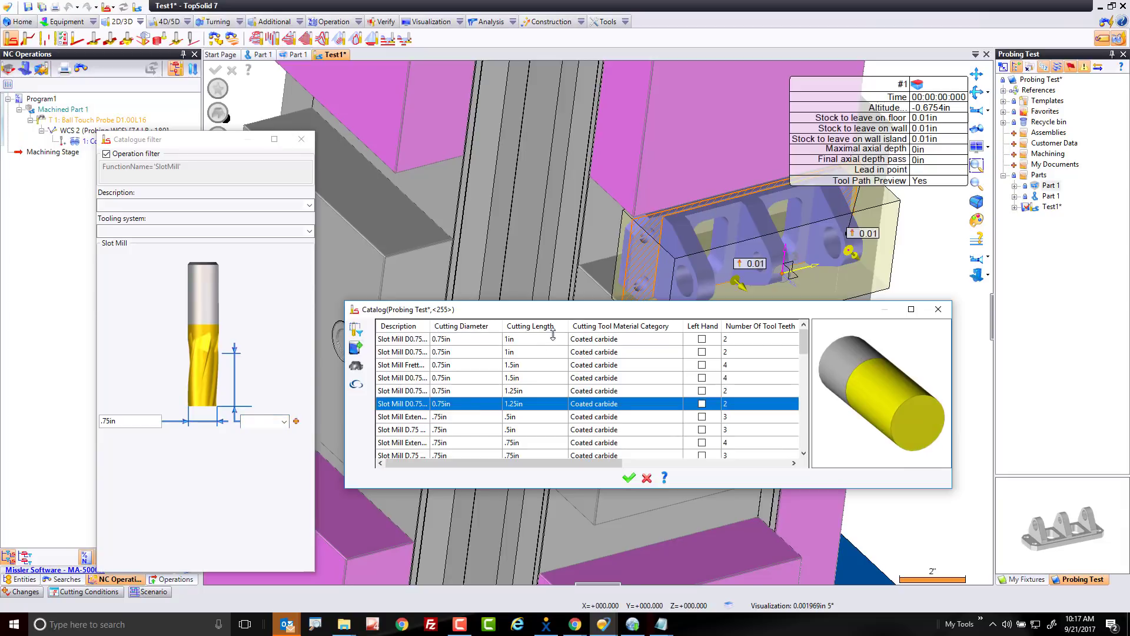
left_click(469, 391)
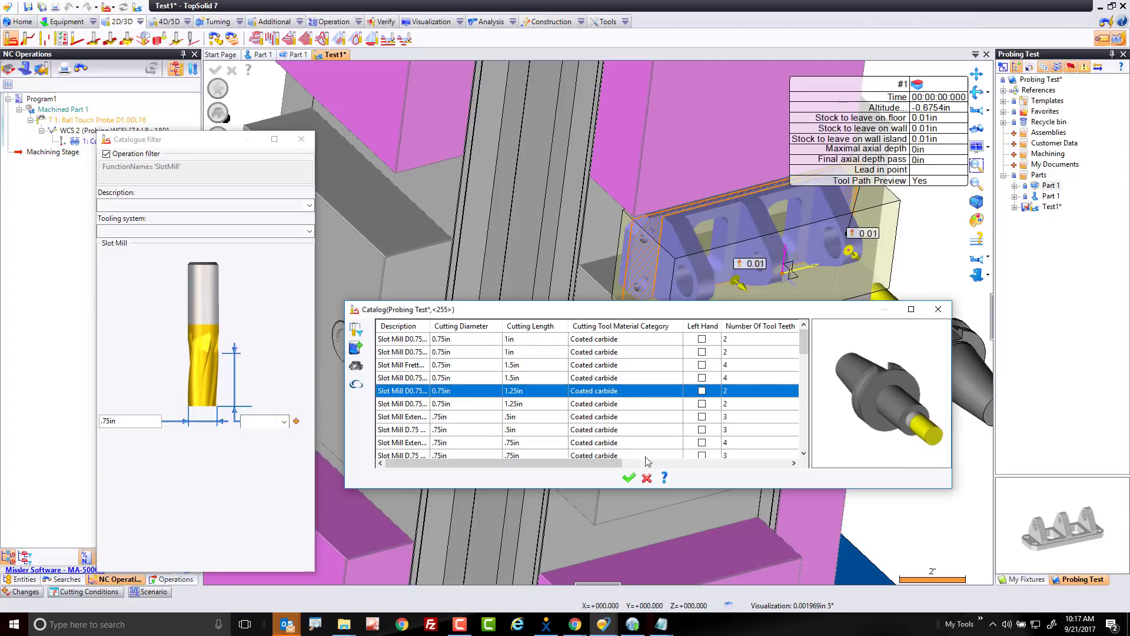
left_click(628, 477)
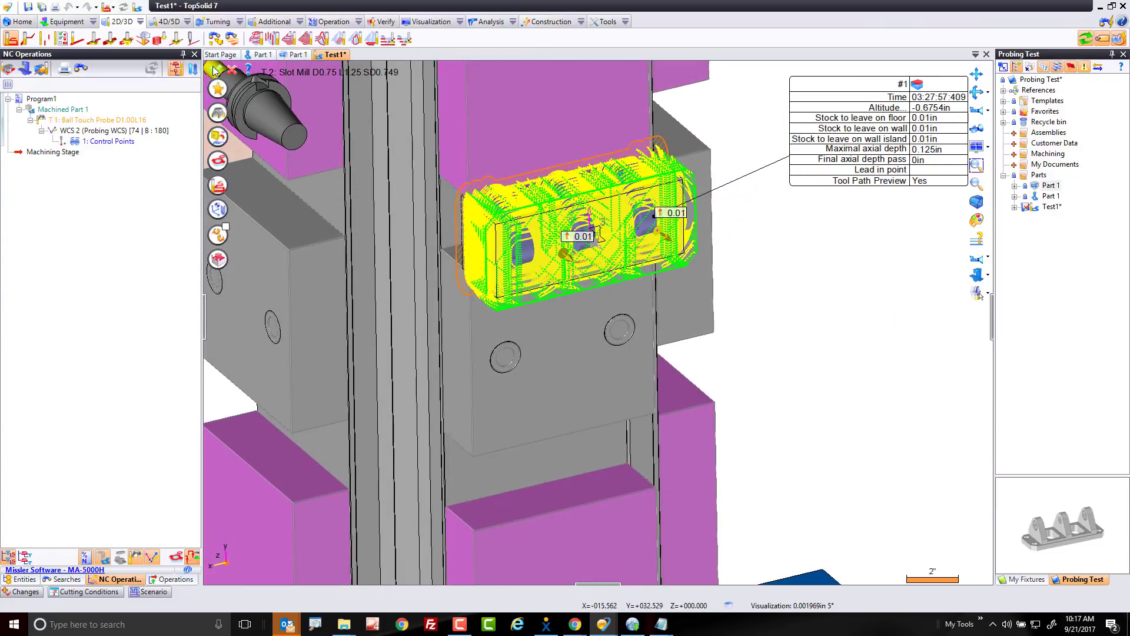
Validate the Facing operation, review its simulation, exit it and save Test1
left_click(214, 70)
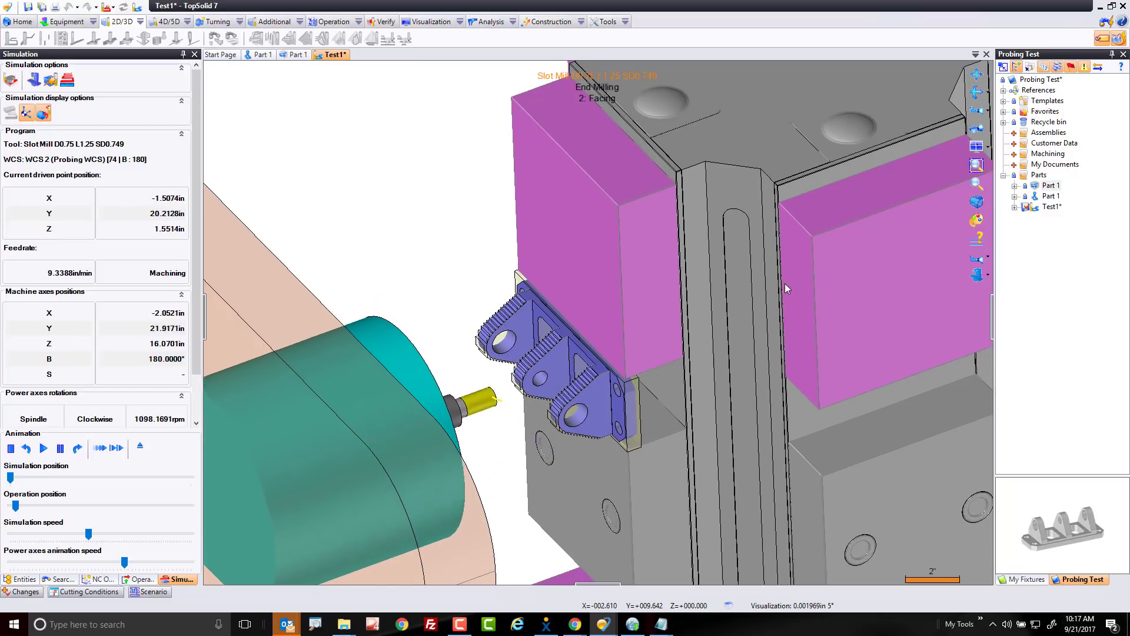
key("Escape")
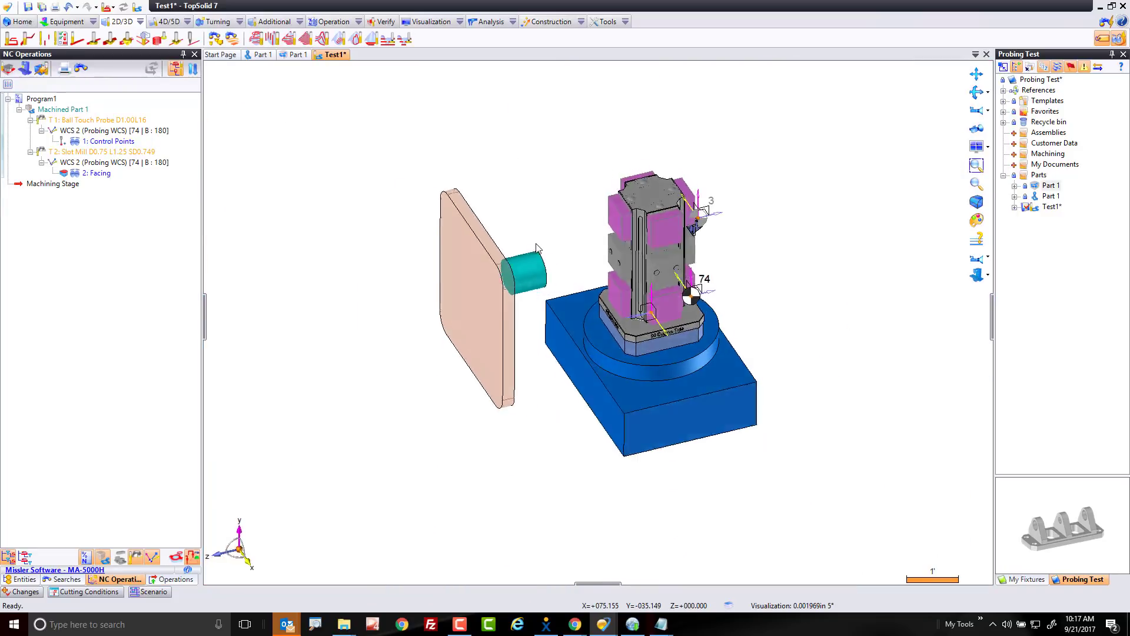
key("ctrl+s")
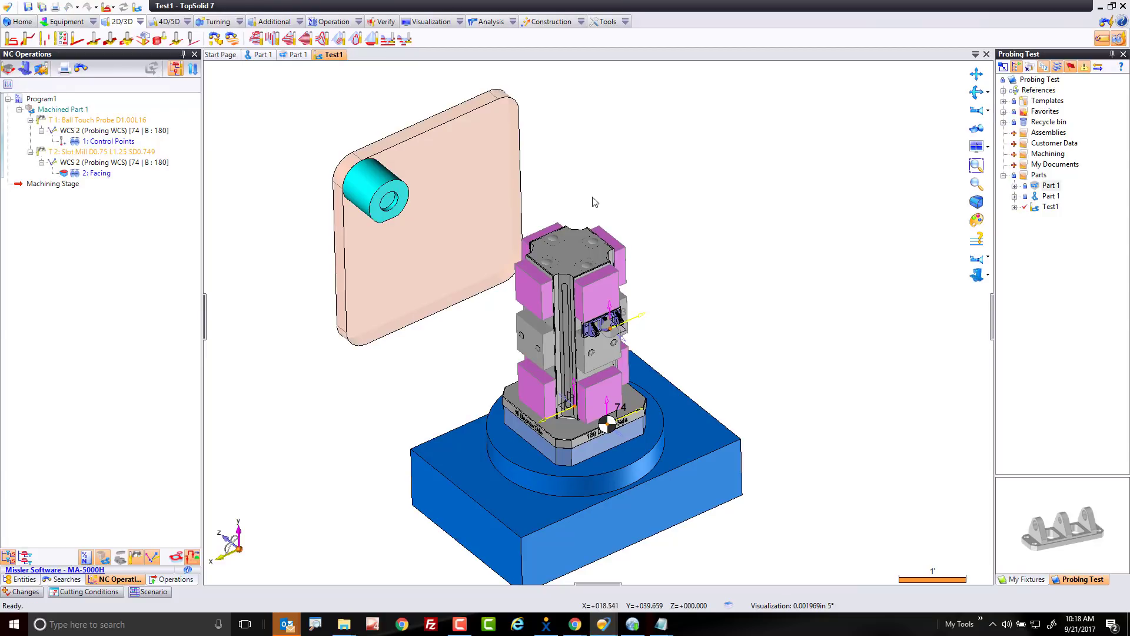
Edit 2: Facing so its work coordinate system is WCS 1 instead of WCS 2 (Probing WCS)
left_click(131, 173)
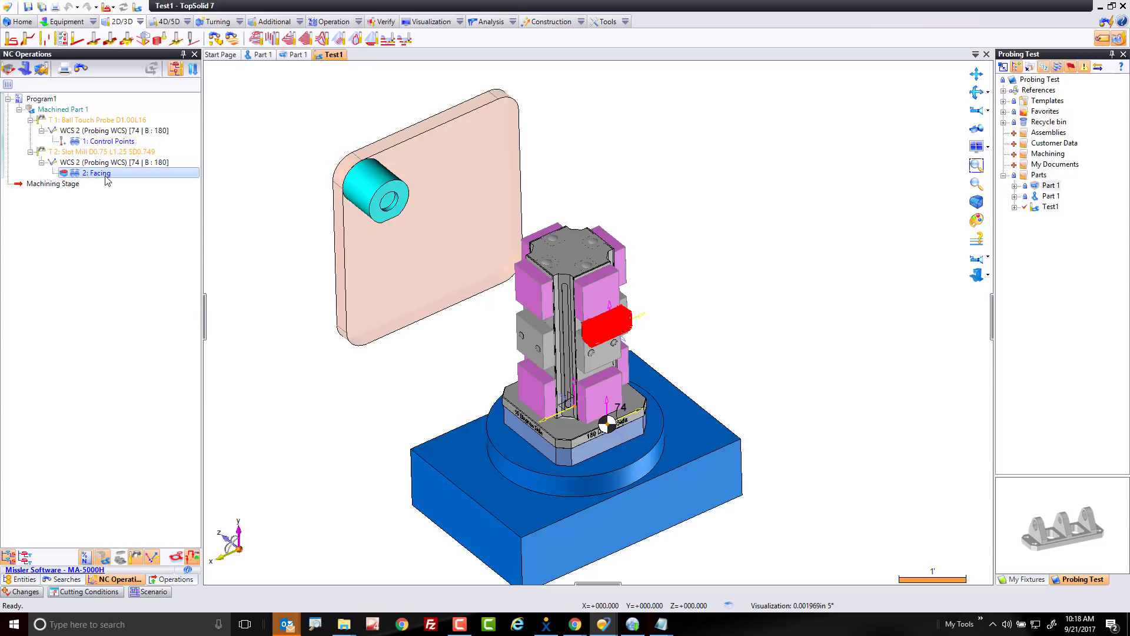
left_click(613, 334)
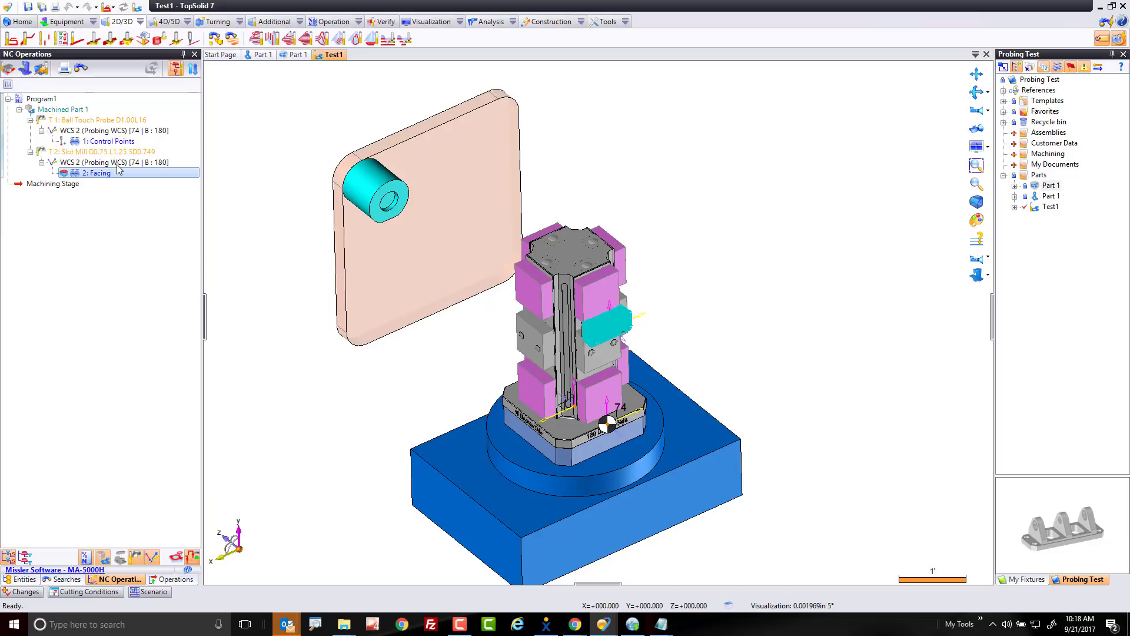
double_click(97, 173)
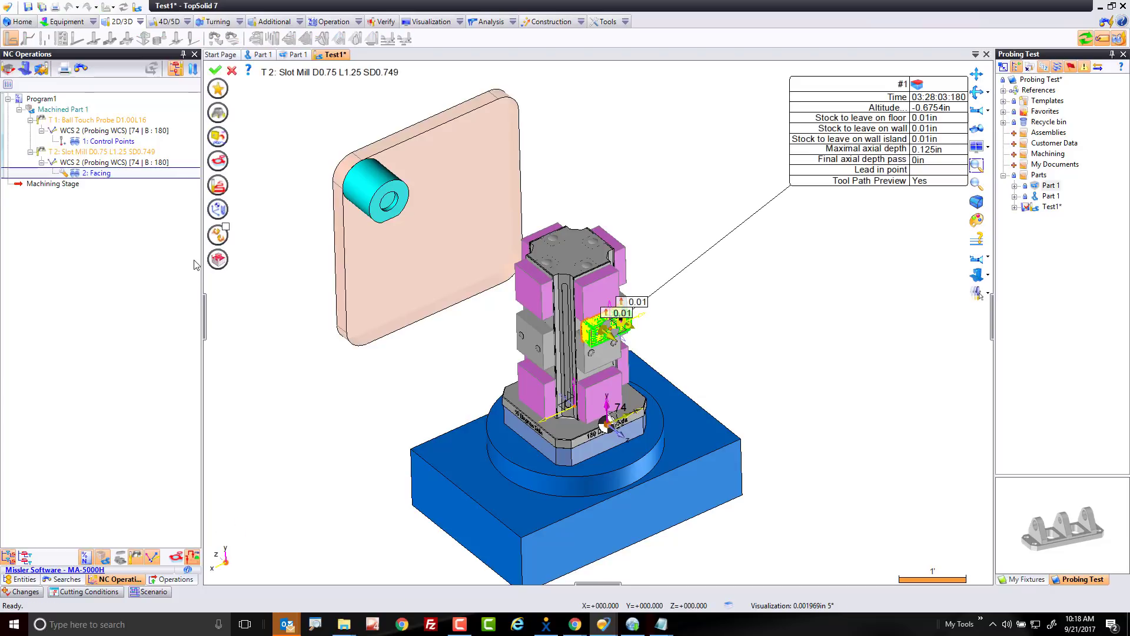
left_click(219, 209)
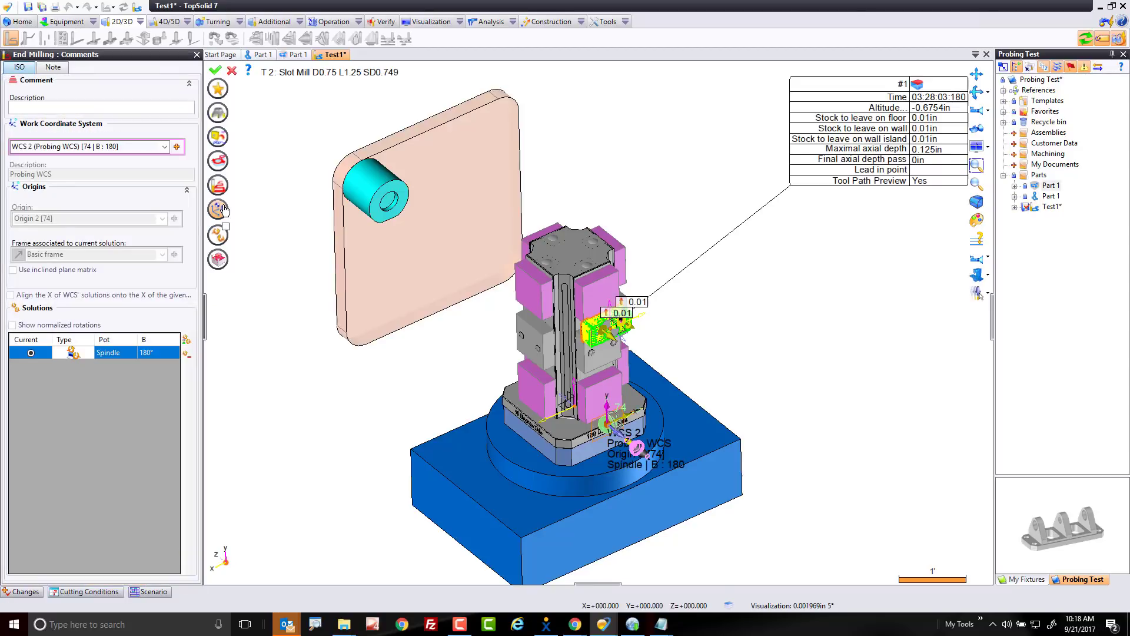
left_click(164, 146)
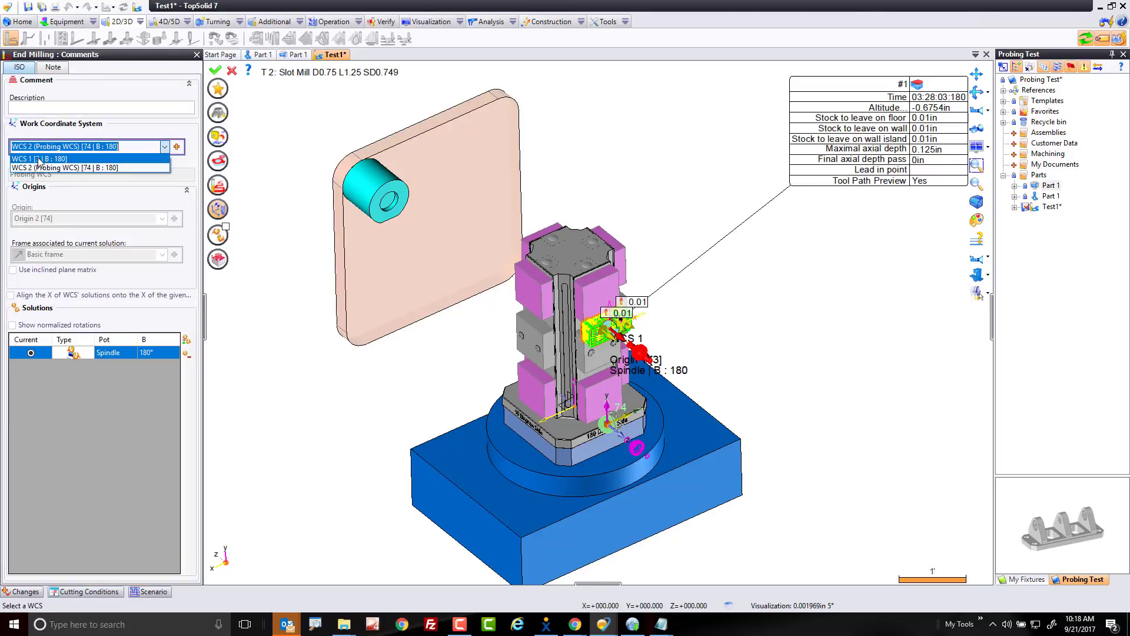
key("Escape")
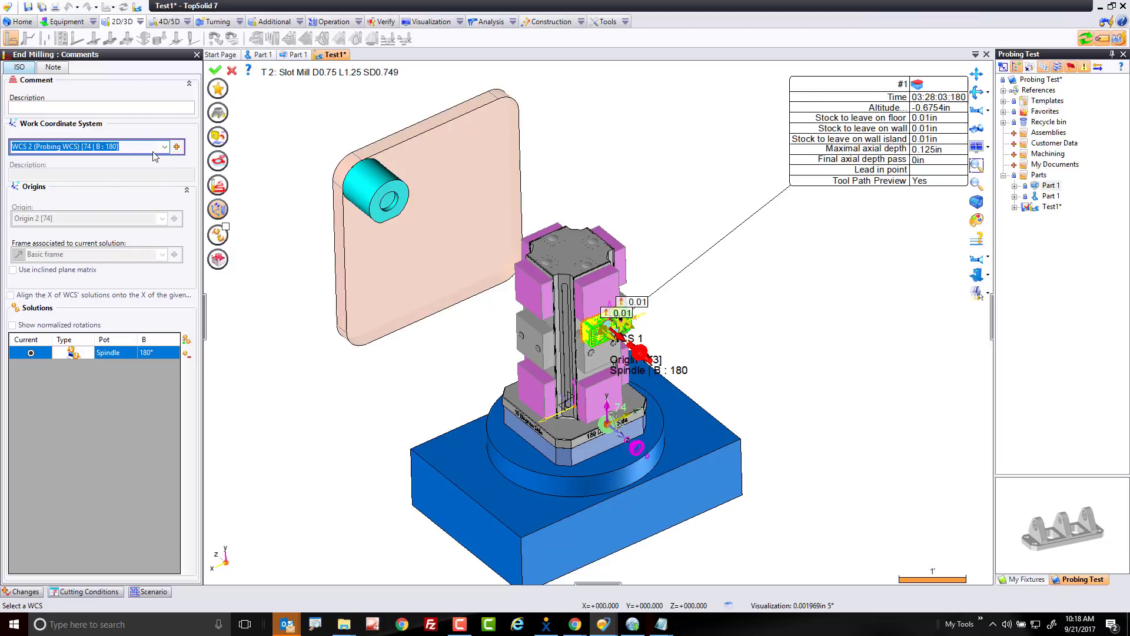
scroll(152, 151, "up", 1)
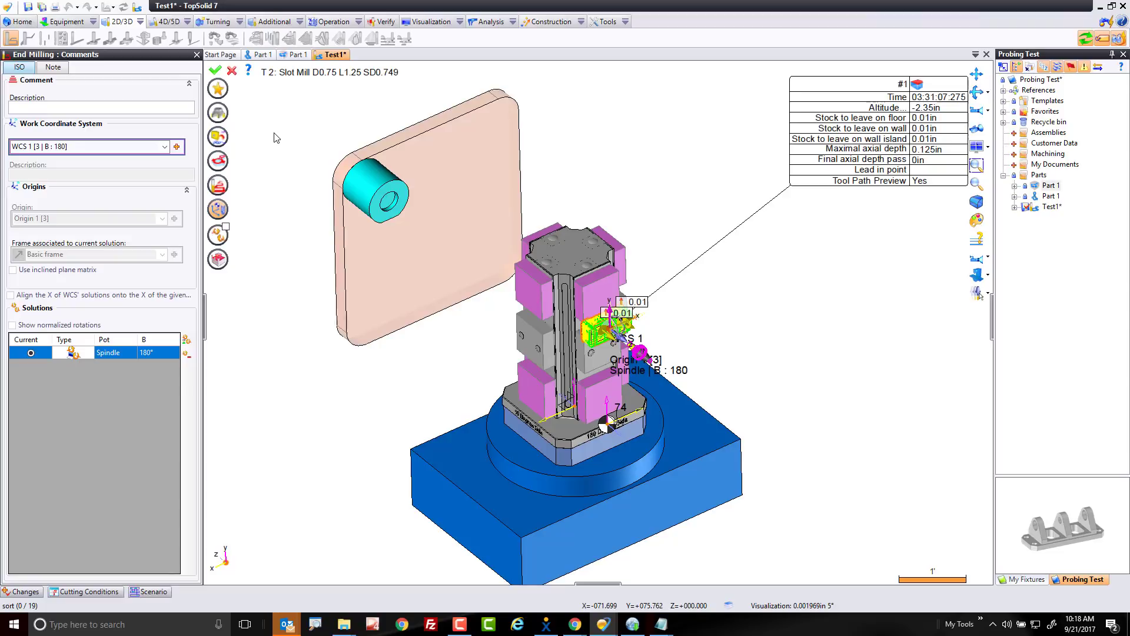
key("Return")
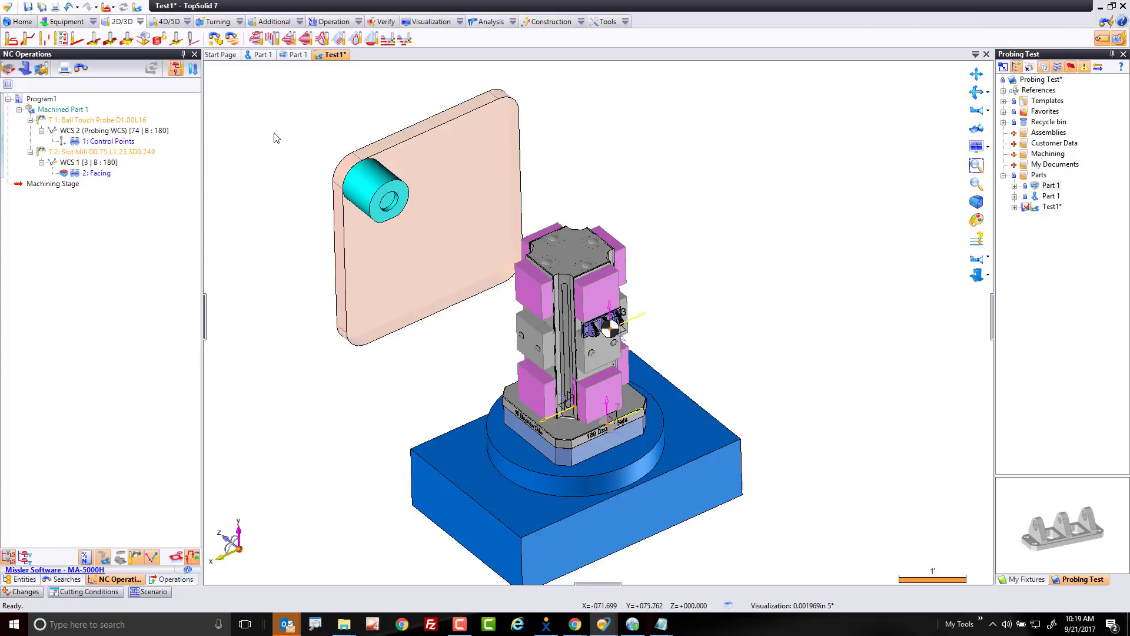
Save, then generate the ISO program with the Okuma MA-5000H post-processor
key("ctrl+s")
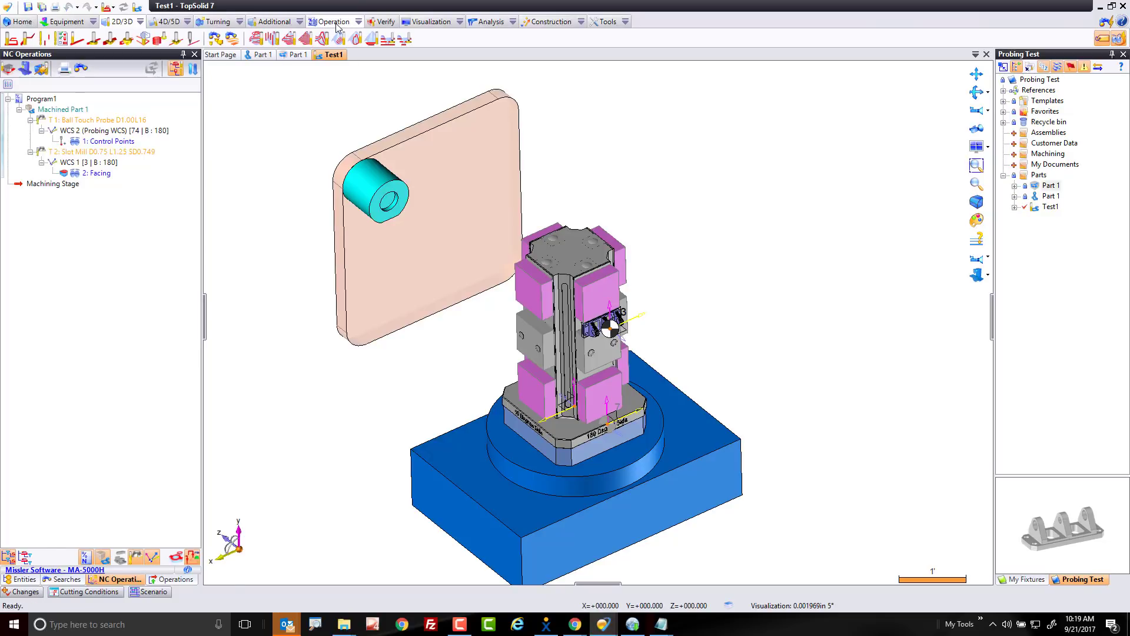
left_click(336, 24)
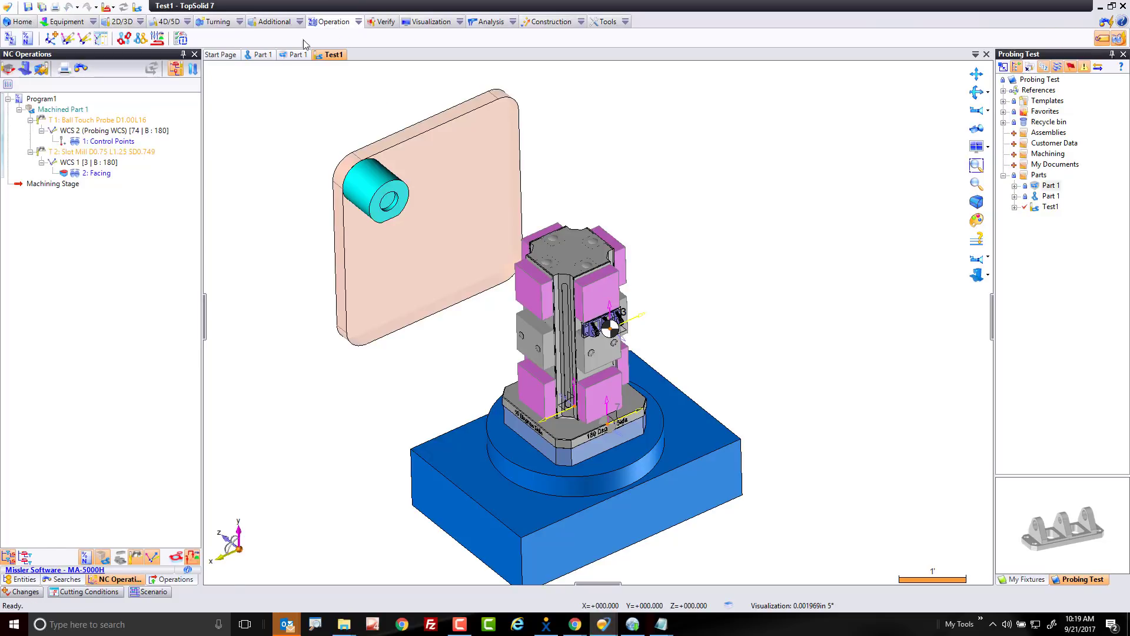
left_click(27, 42)
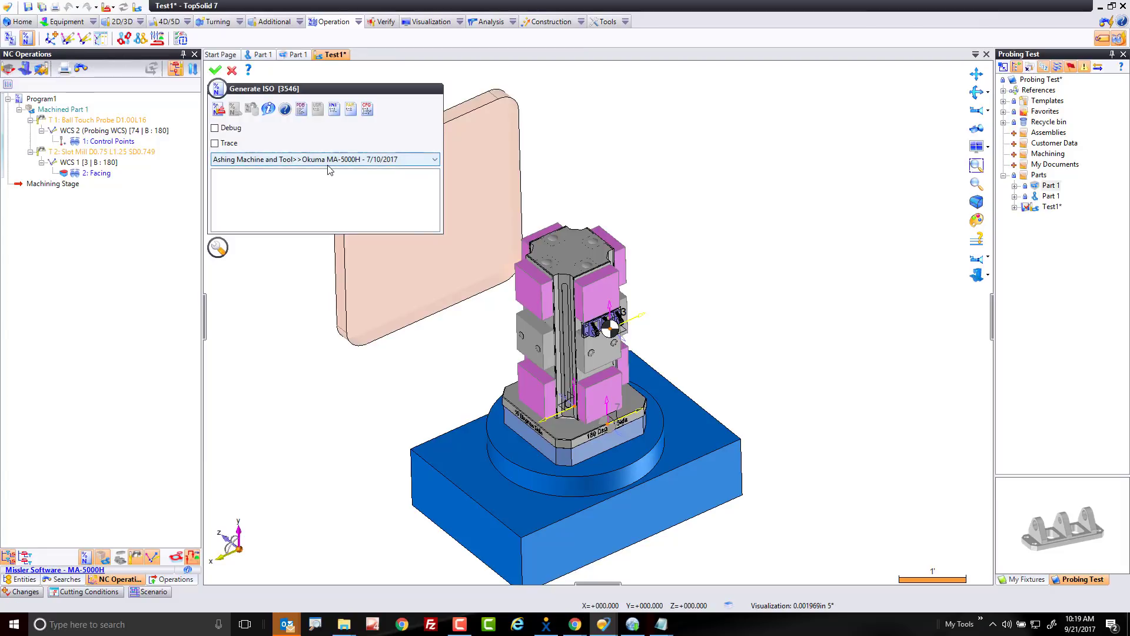
left_click(219, 111)
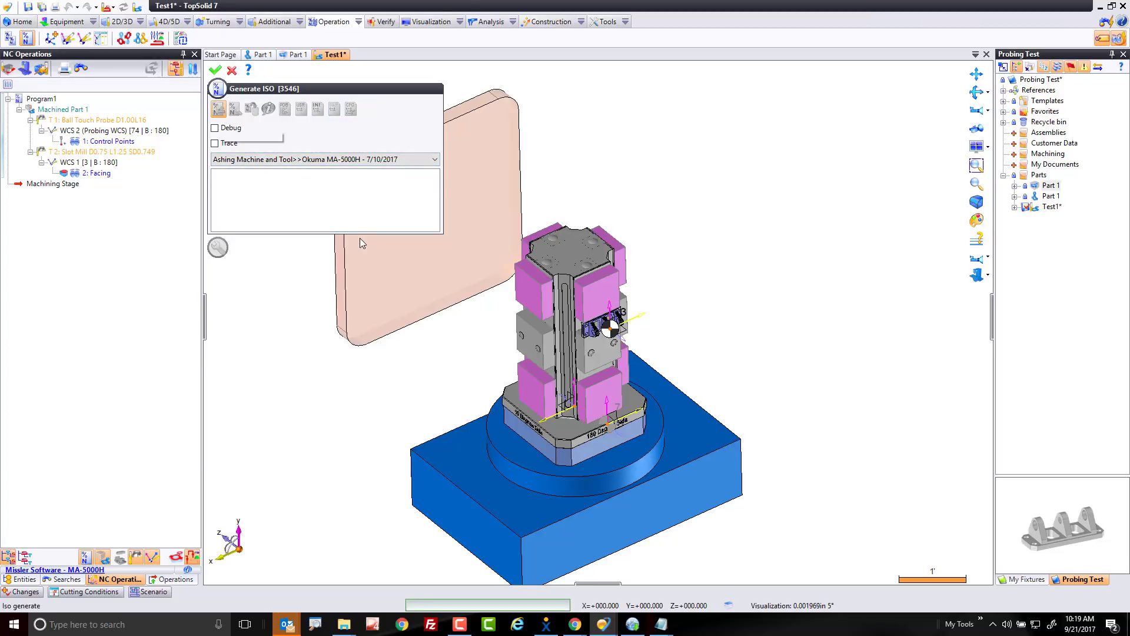
Save the program as Test1.MIN and place the Notepad window beside the operations
left_click(391, 338)
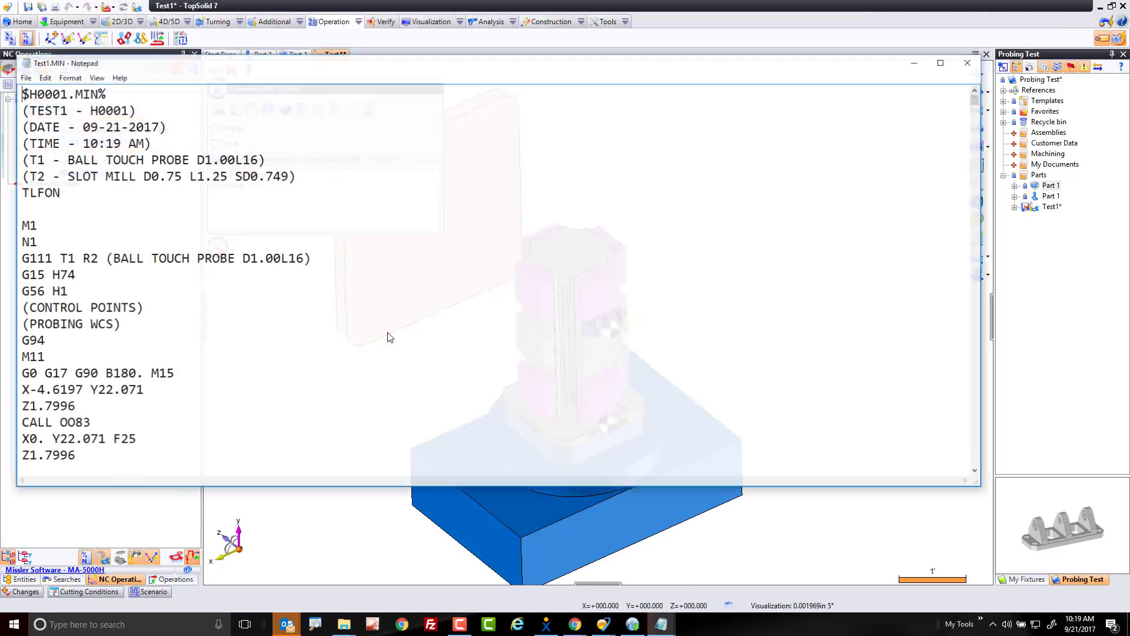
left_click_drag(295, 71, 669, 63)
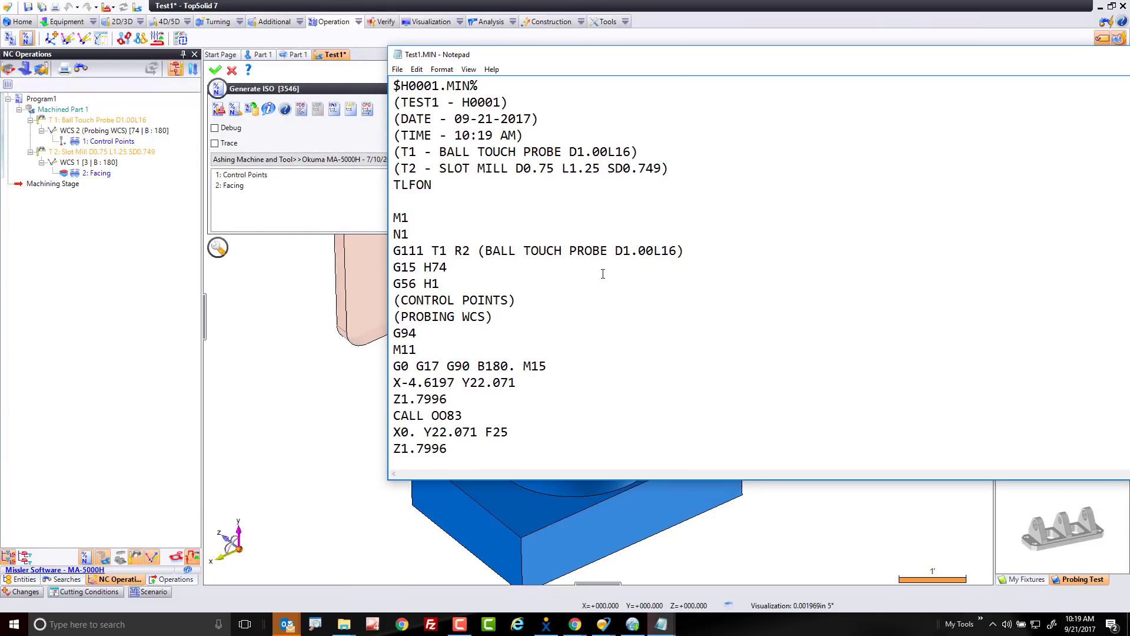
scroll(556, 308, "down", 2)
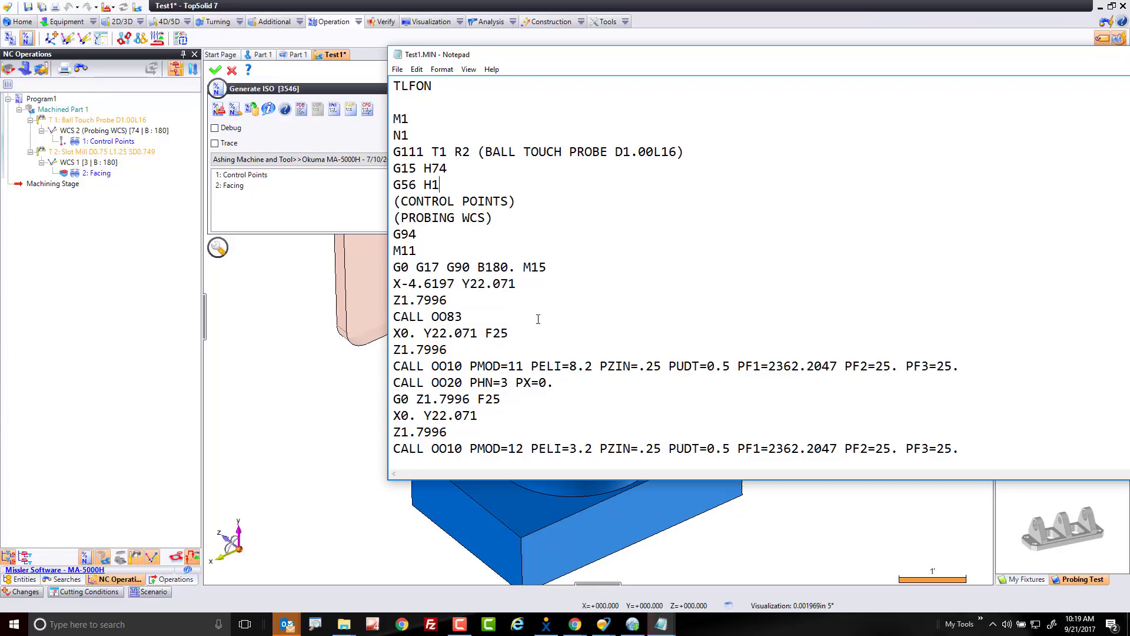
Highlight the H74 probing offset and H3 facing offset in the Test1.MIN code
left_click_drag(456, 174, 424, 171)
left_click_drag(500, 333, 408, 333)
scroll(553, 310, "down", 2)
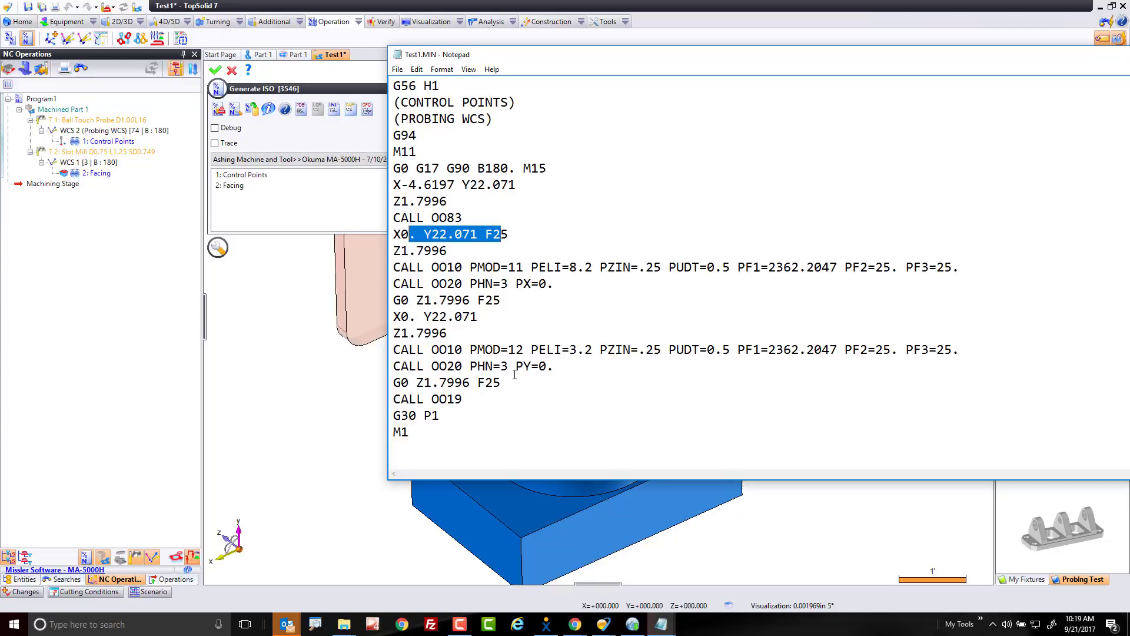
scroll(505, 365, "down", 3)
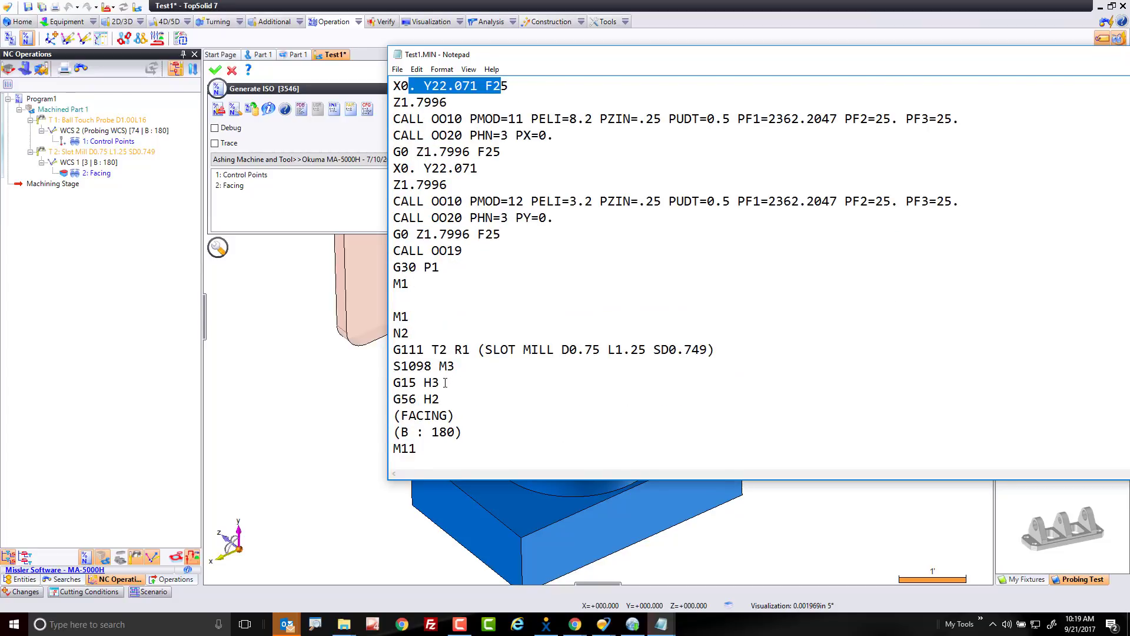
left_click_drag(447, 383, 417, 383)
scroll(543, 396, "down", 5)
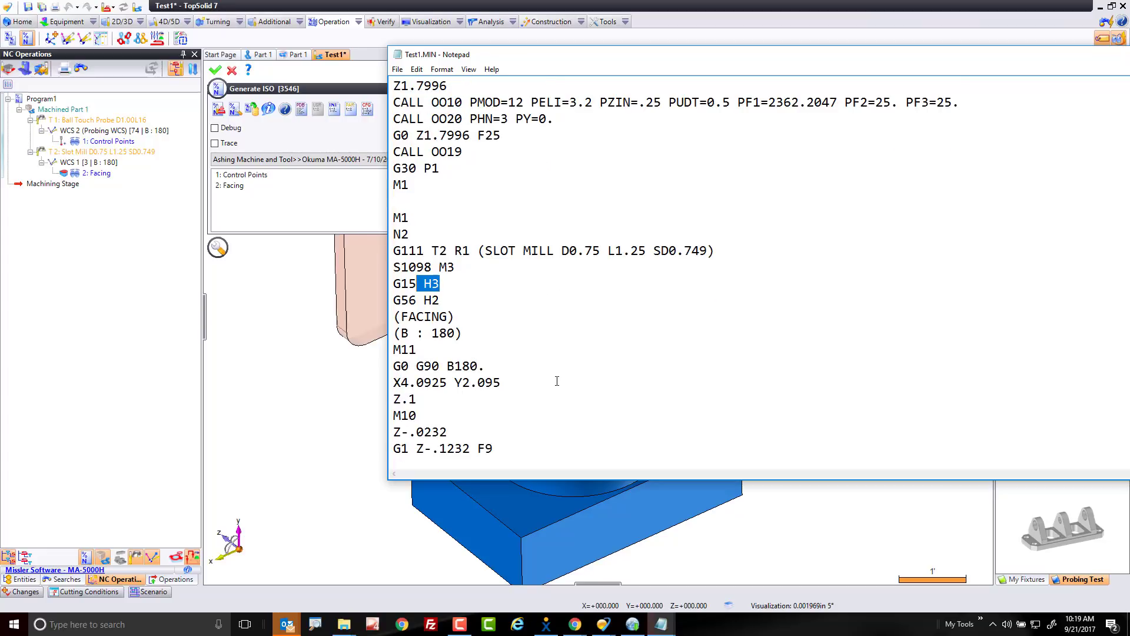
scroll(563, 362, "down", 6)
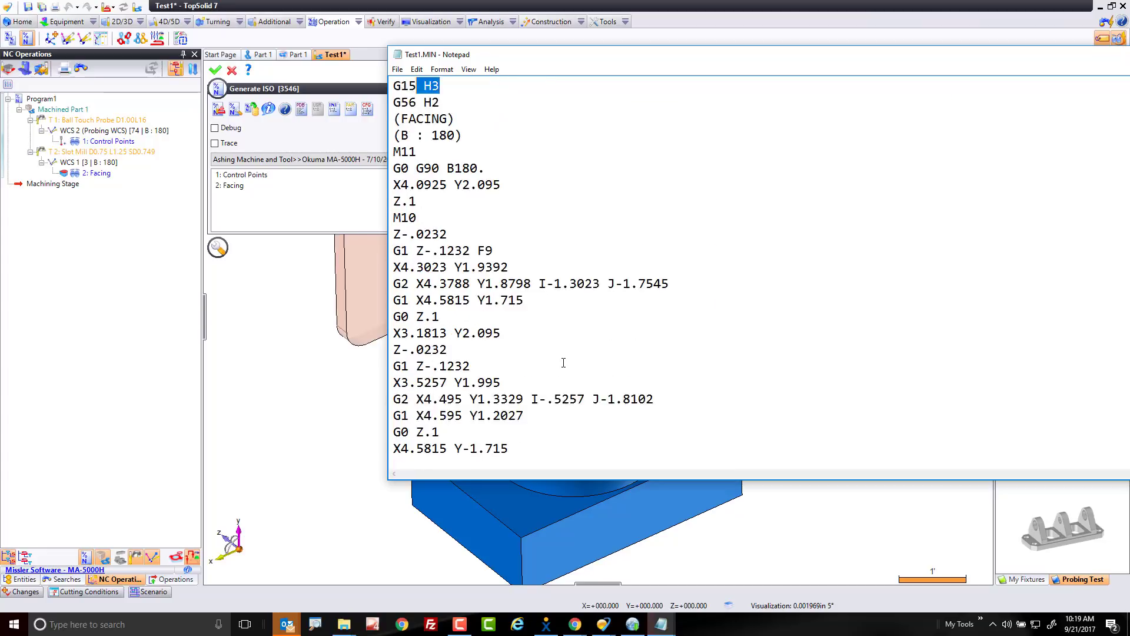